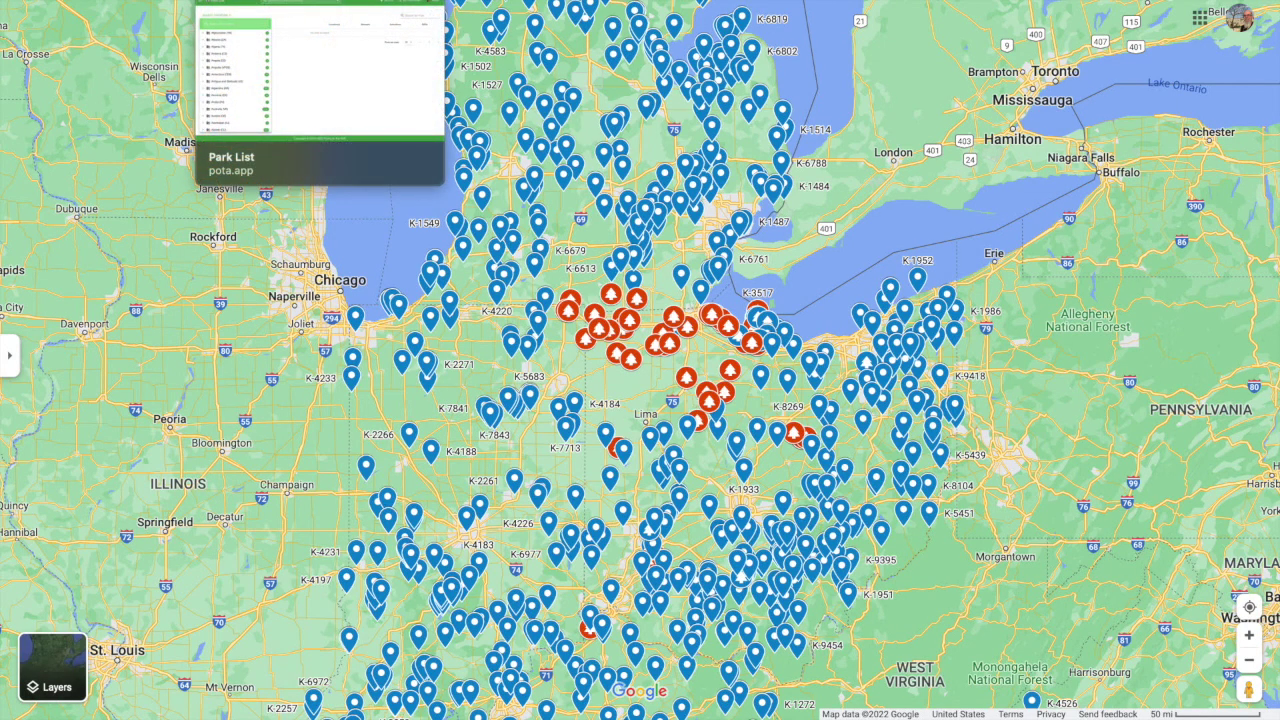
left_click(240, 0)
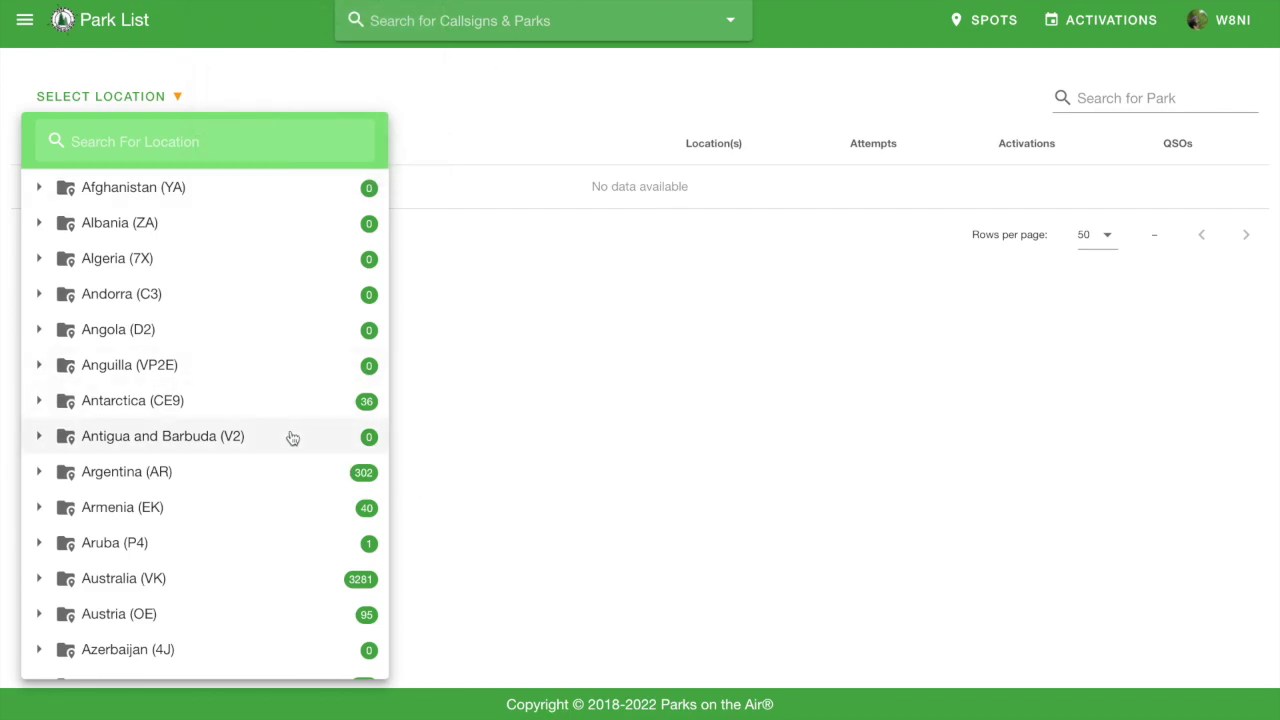
scroll(291, 437, "down", 20)
scroll(291, 437, "down", 20)
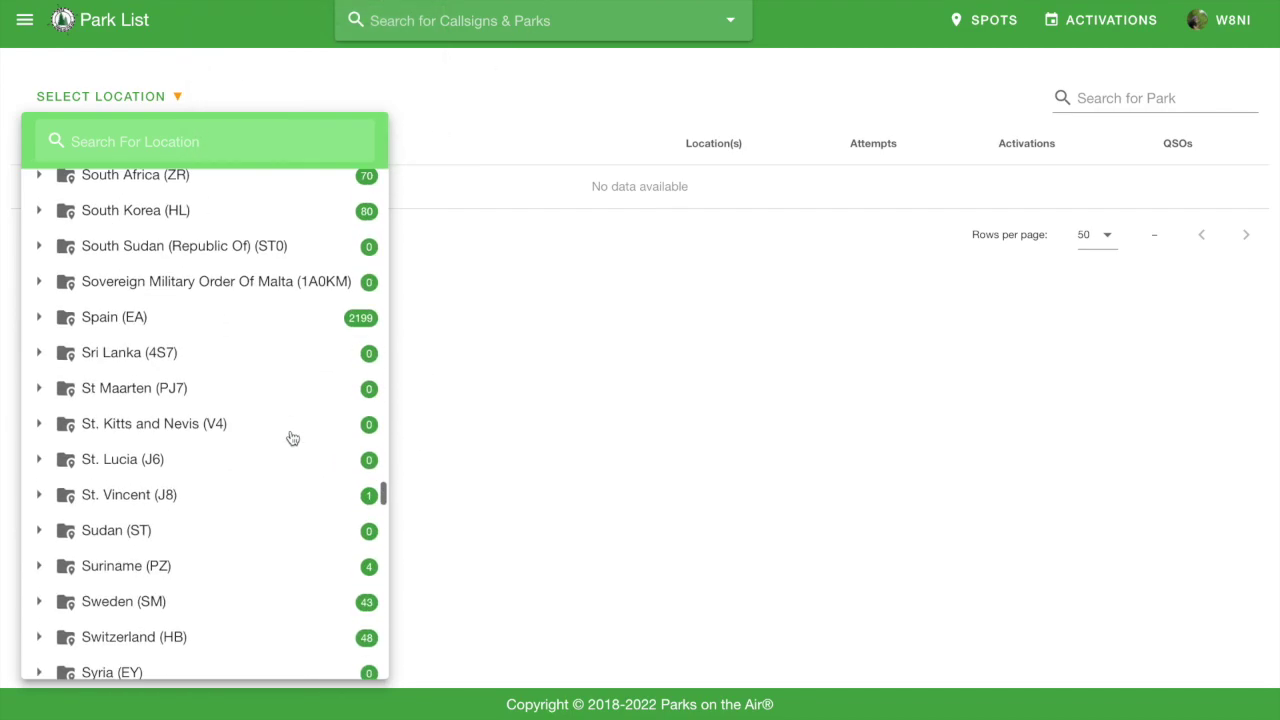
scroll(291, 437, "up", 1)
scroll(291, 437, "down", 4)
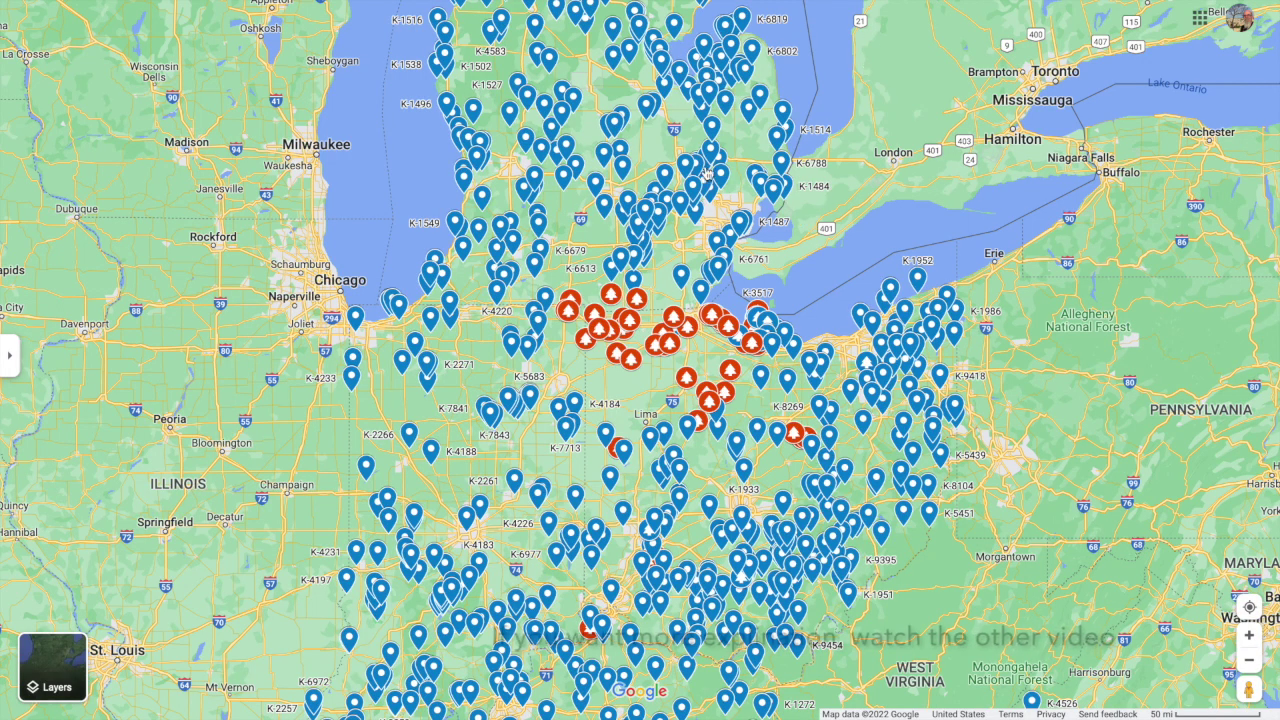
Pan the map south past the Carolinas to Florida, then back north to Ohio and Indiana
left_click_drag(711, 426, 625, 95)
left_click_drag(714, 400, 640, 40)
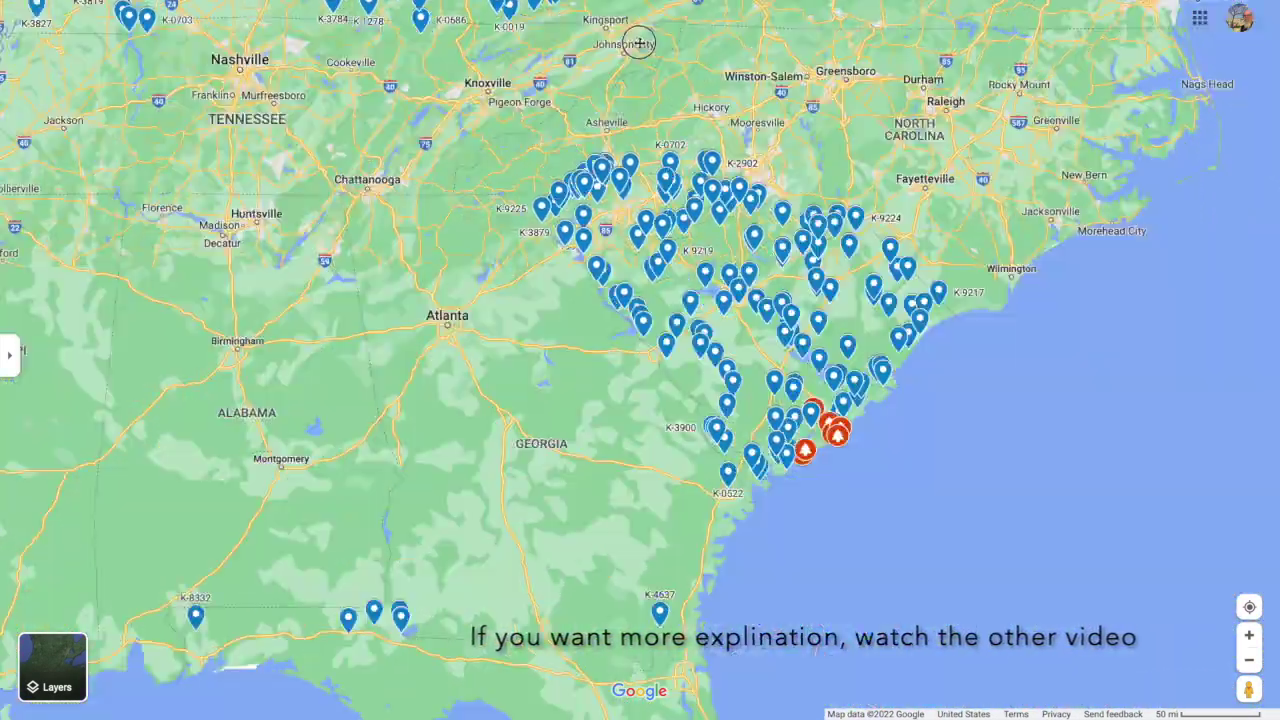
left_click_drag(620, 535, 544, 113)
left_click_drag(600, 202, 628, 548)
left_click_drag(546, 346, 605, 628)
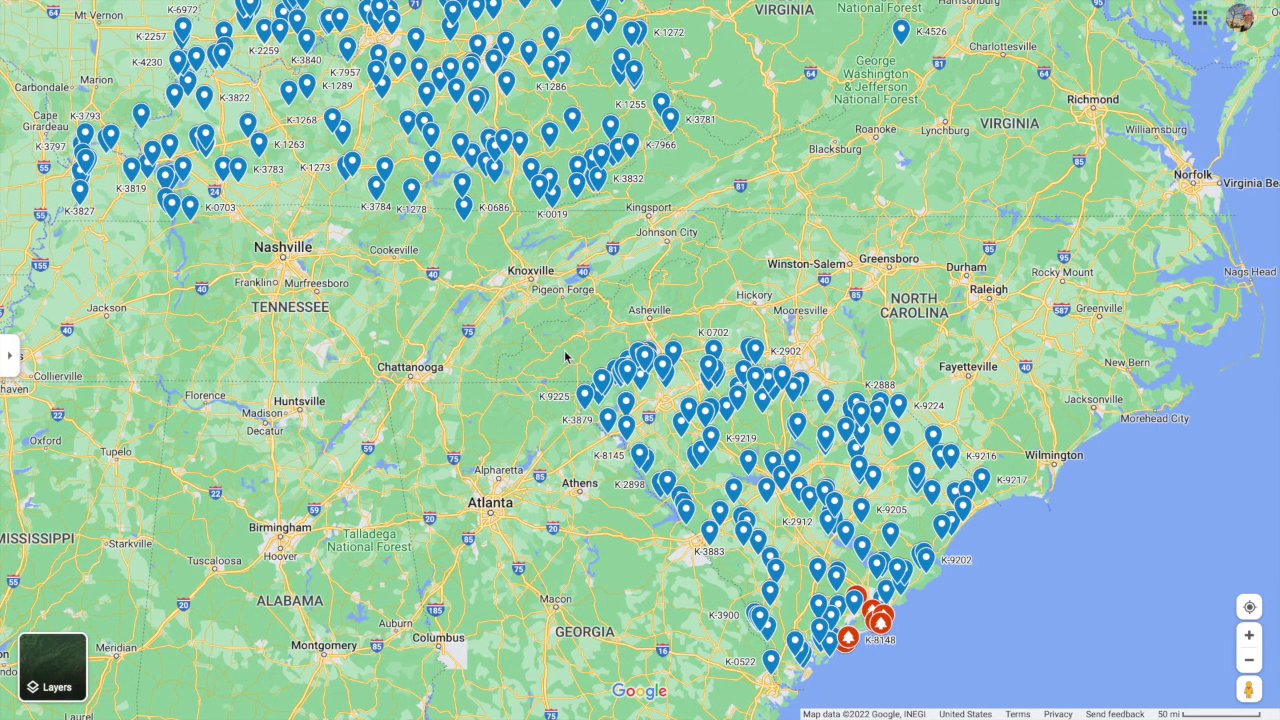
left_click_drag(566, 354, 622, 440)
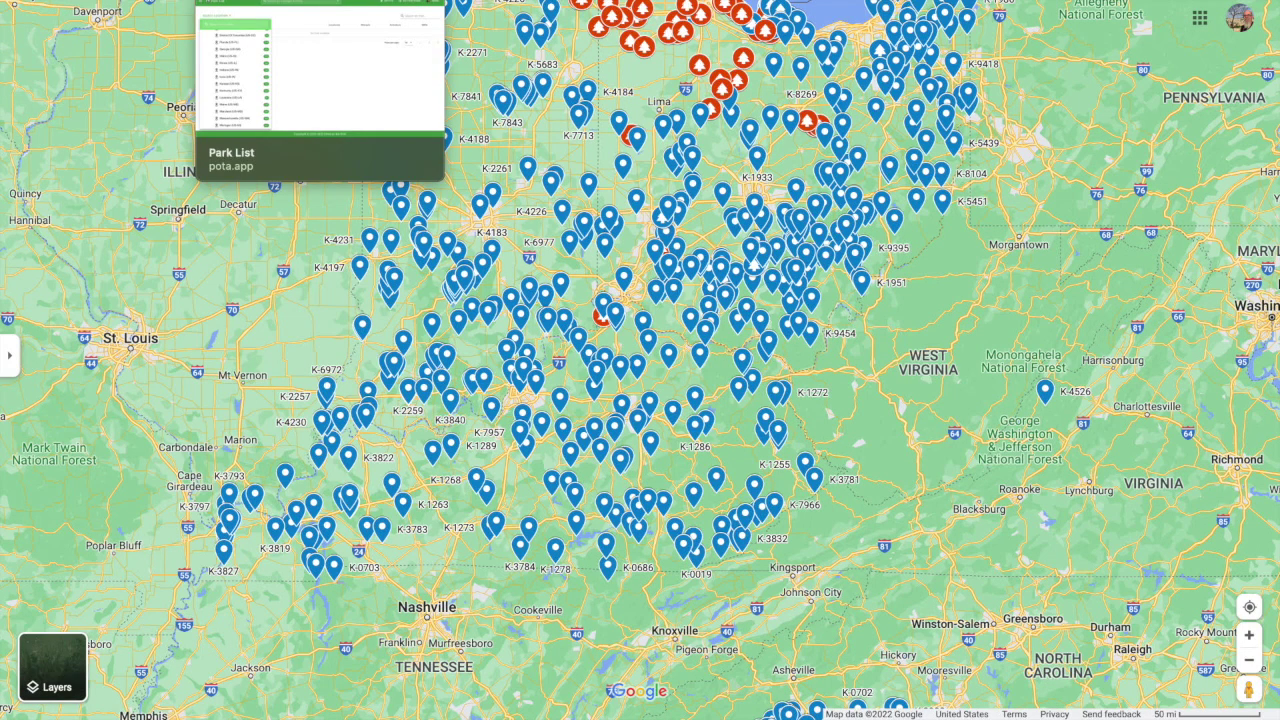
On pota.app, list the Ohio (US-OH) parks and download the list as a CSV file
left_click(283, 1)
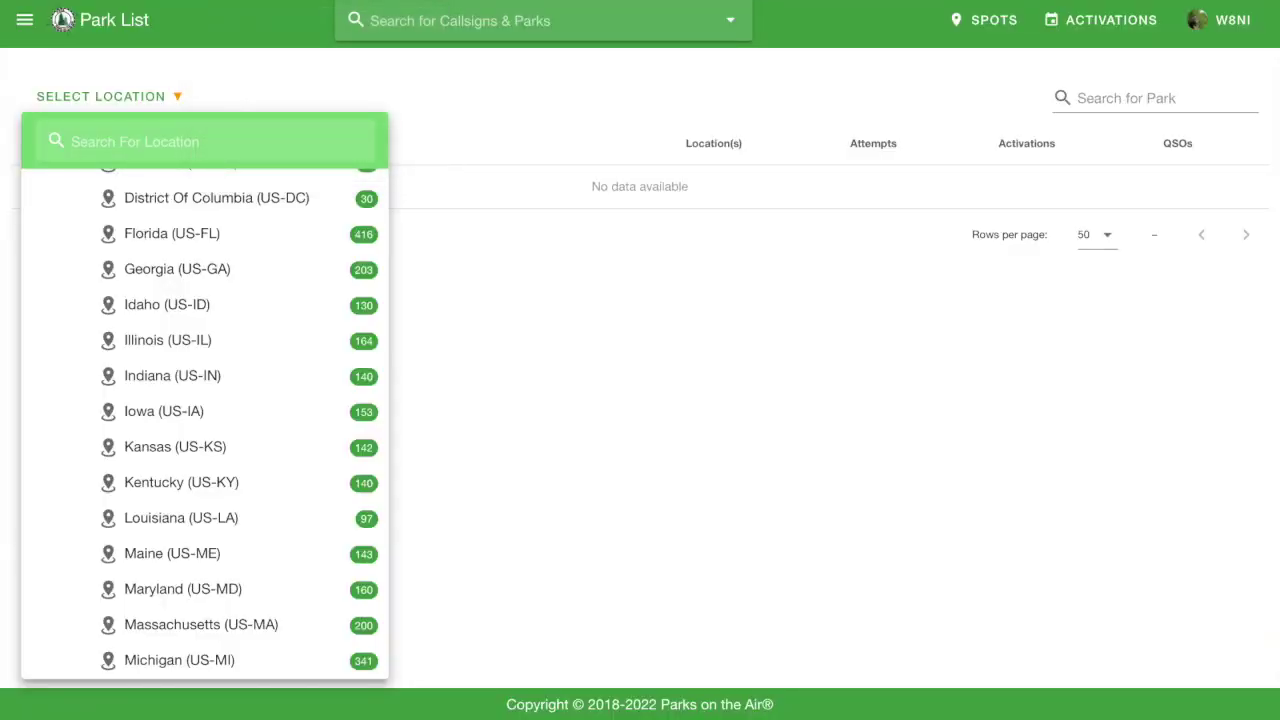
scroll(185, 391, "down", 6)
scroll(190, 392, "down", 3)
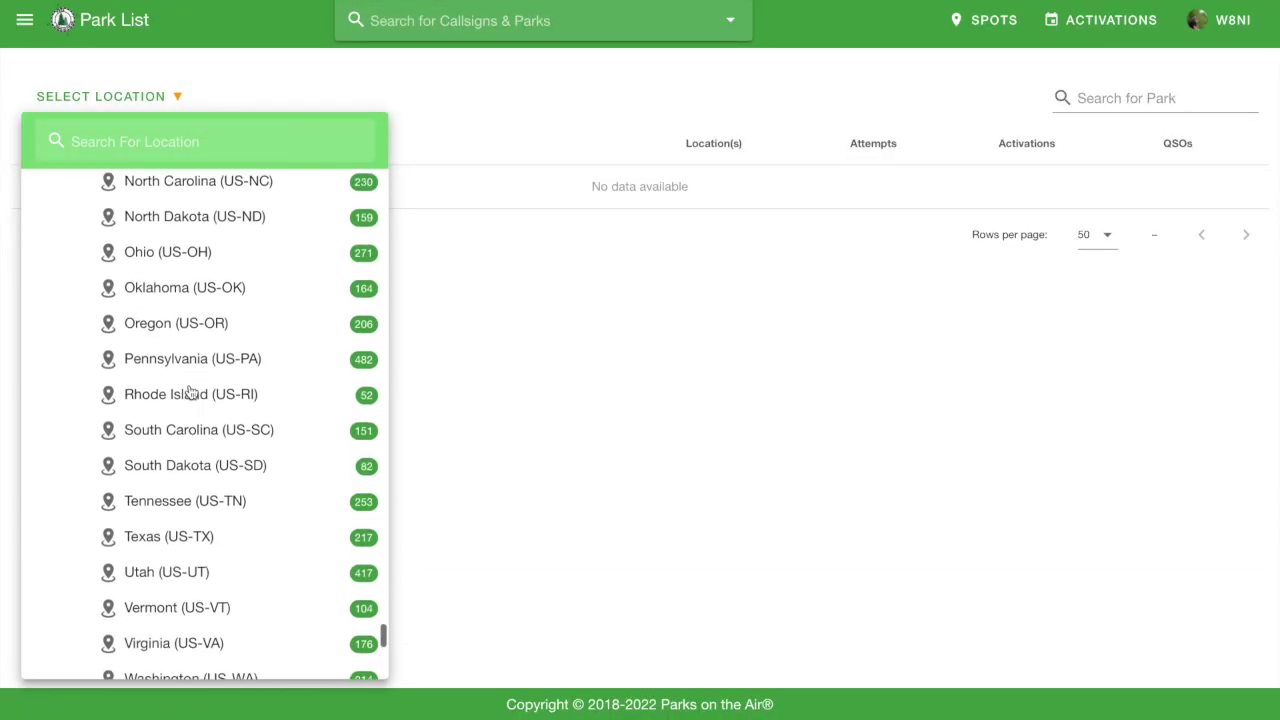
left_click(157, 248)
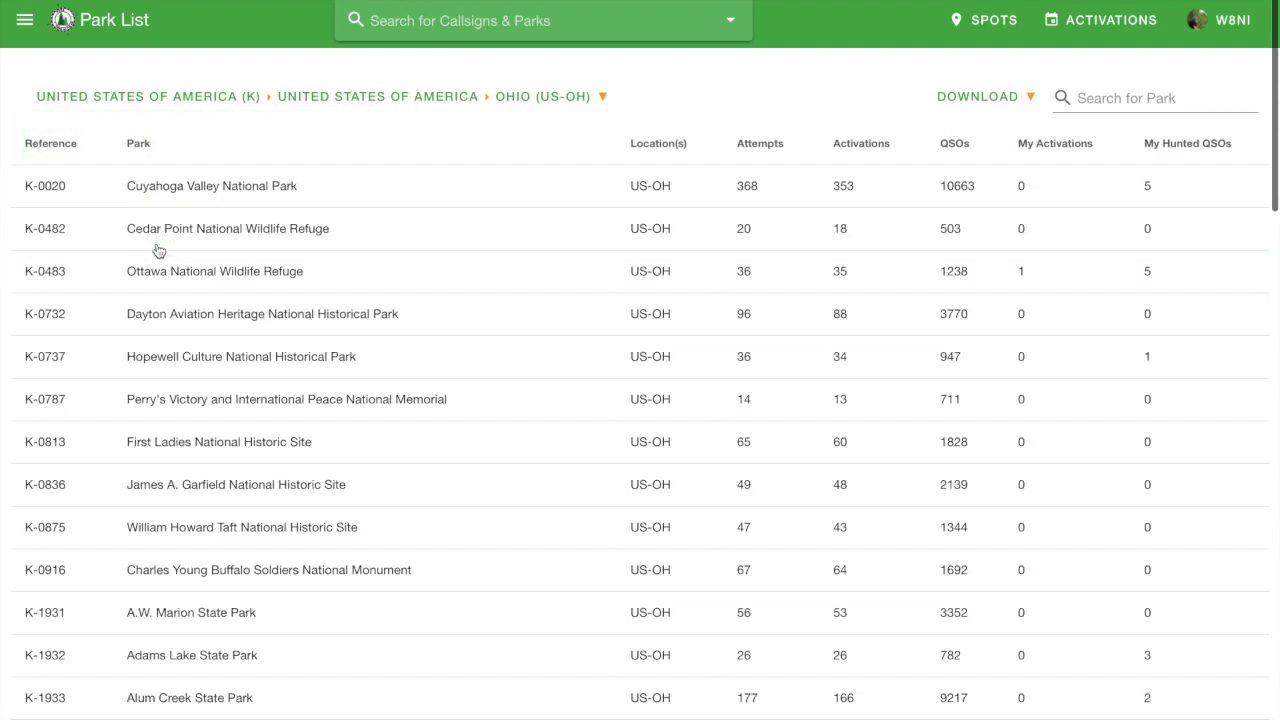
left_click(958, 103)
left_click(955, 141)
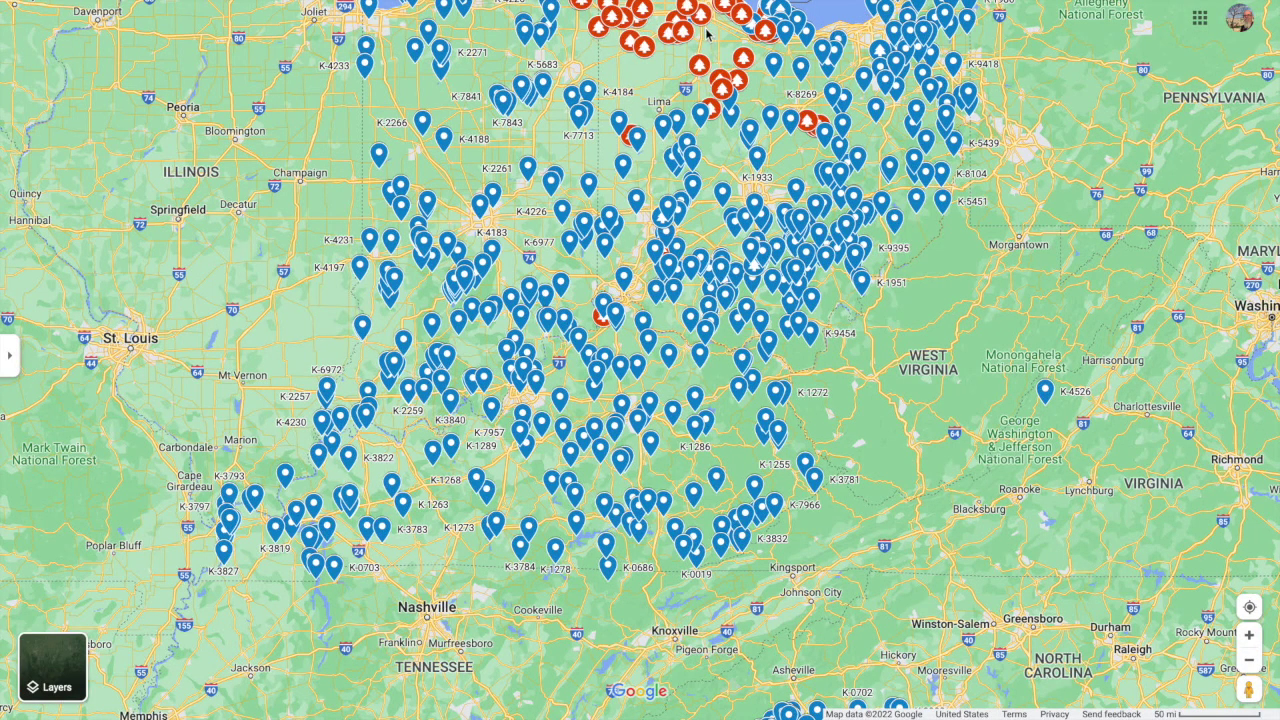
Go back to the Saved > Maps list and create a new custom map
left_click(10, 355)
left_click(32, 20)
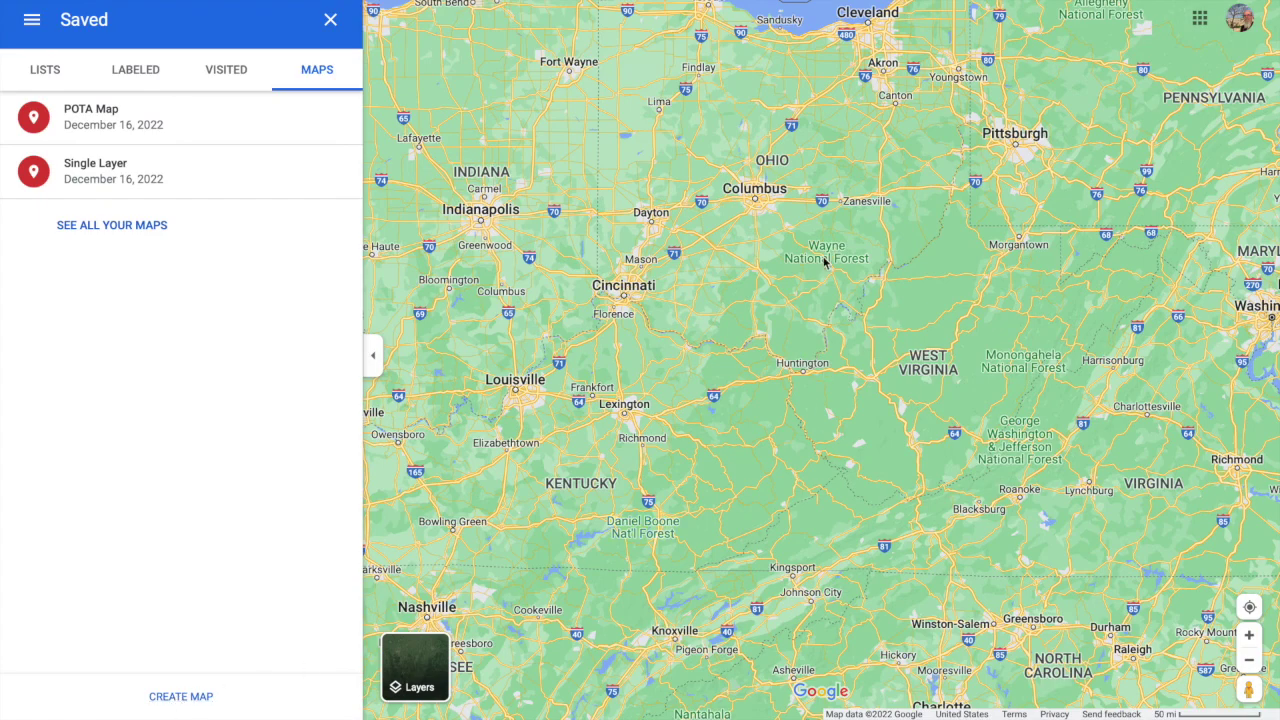
left_click_drag(812, 257, 813, 382)
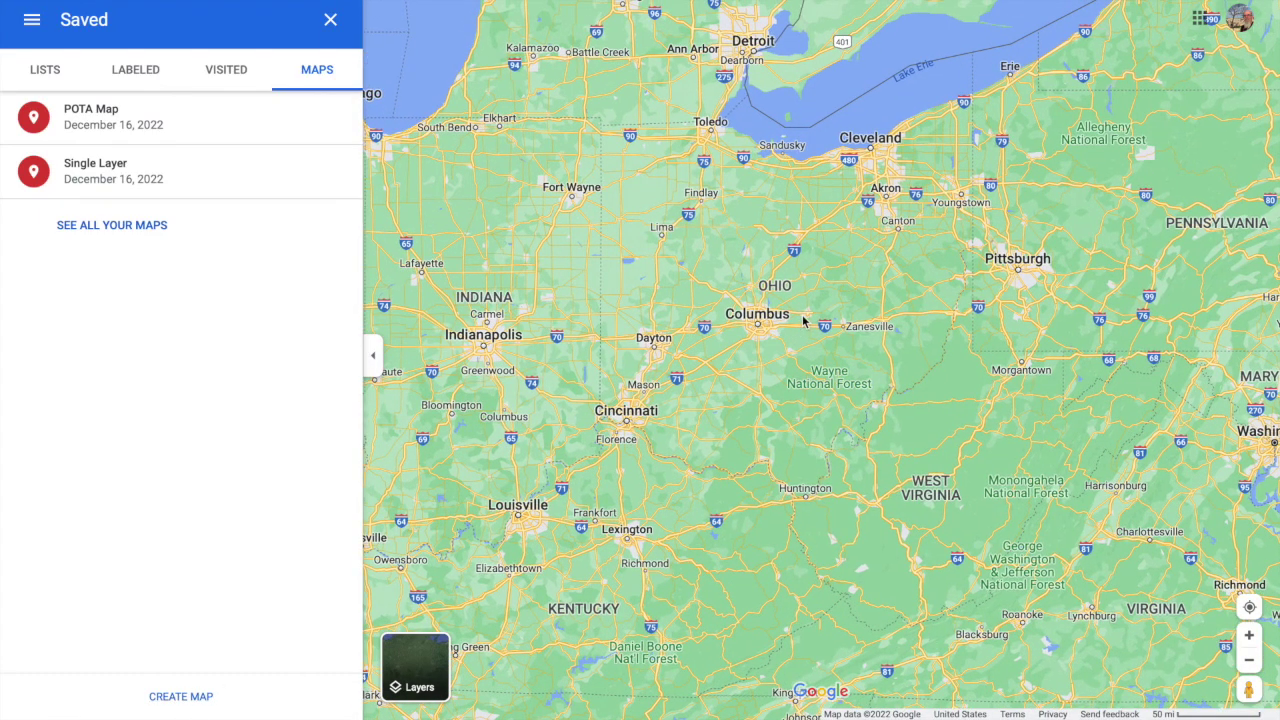
left_click(190, 695)
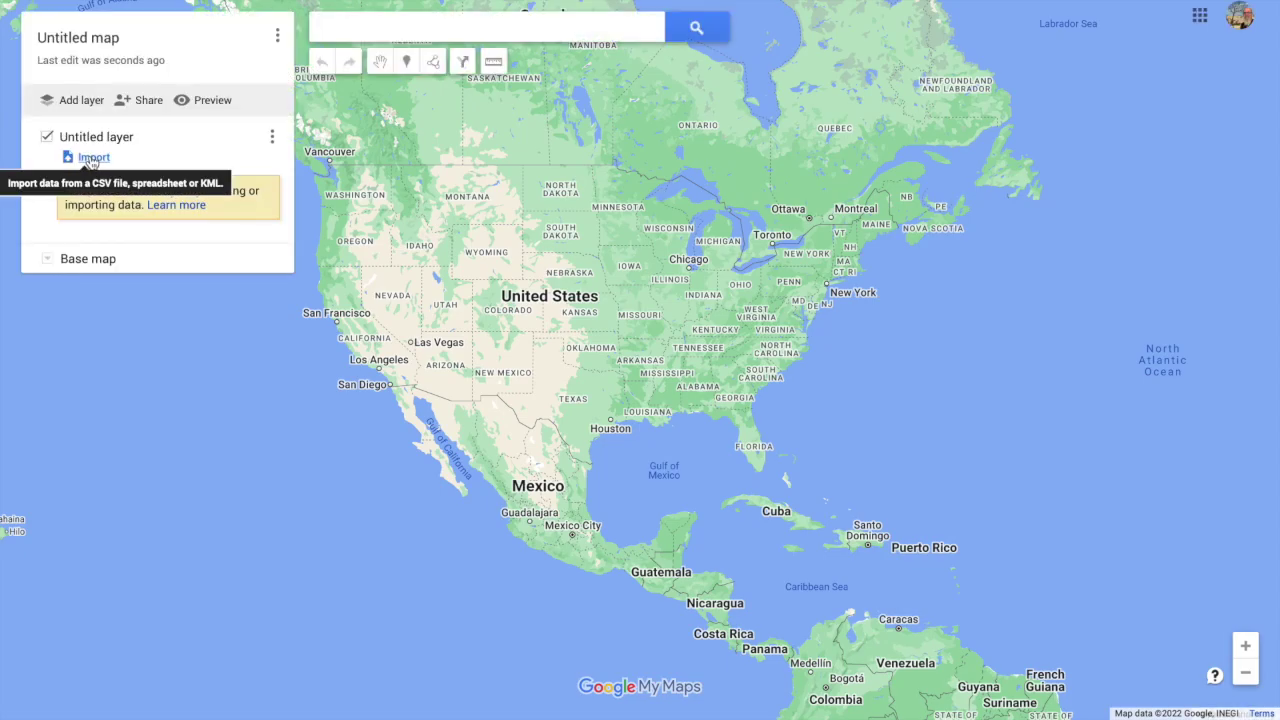
Import Ohio (US-OH).csv, placing pins by latitude/longitude and titling them by reference
left_click(91, 160)
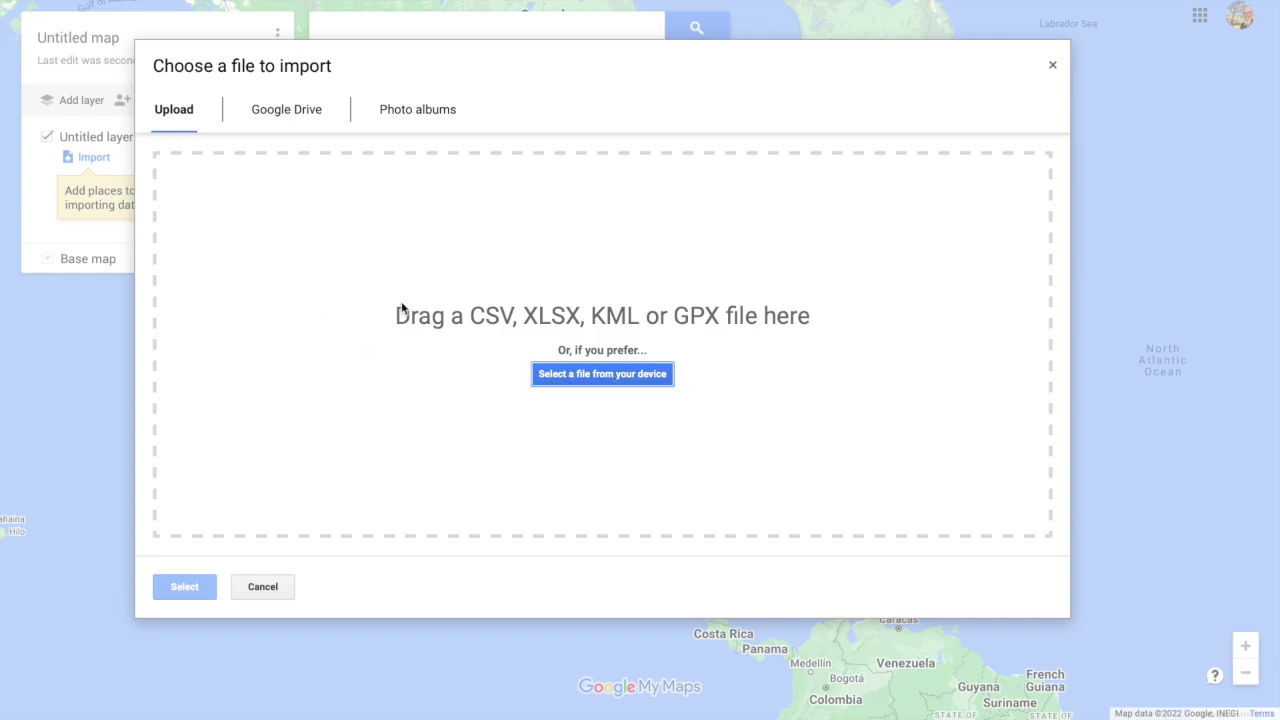
left_click(589, 377)
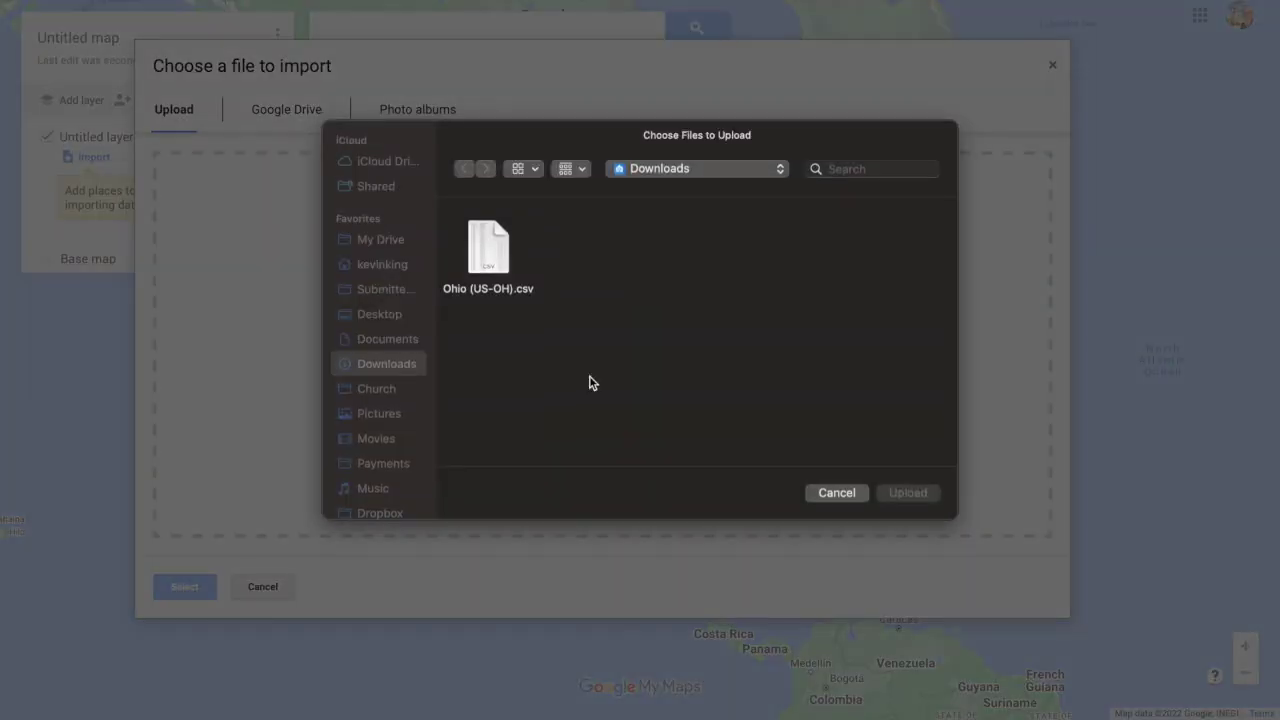
left_click(489, 249)
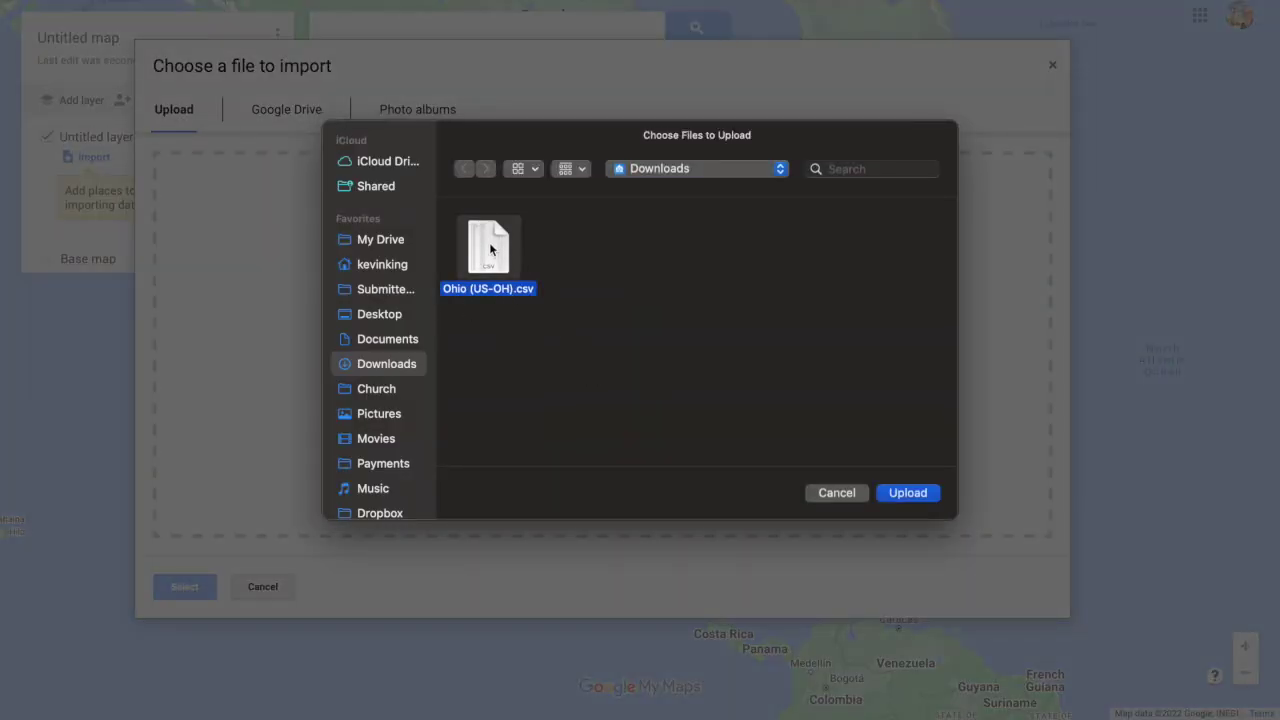
left_click(907, 493)
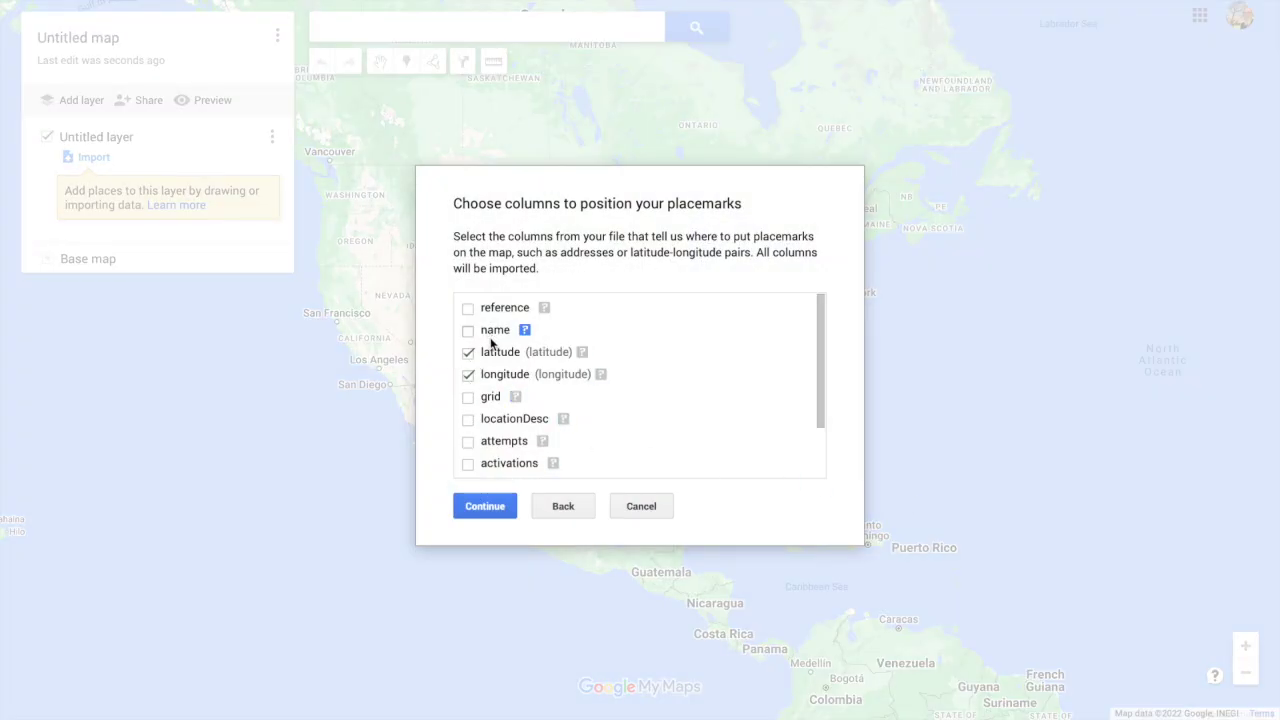
left_click(488, 506)
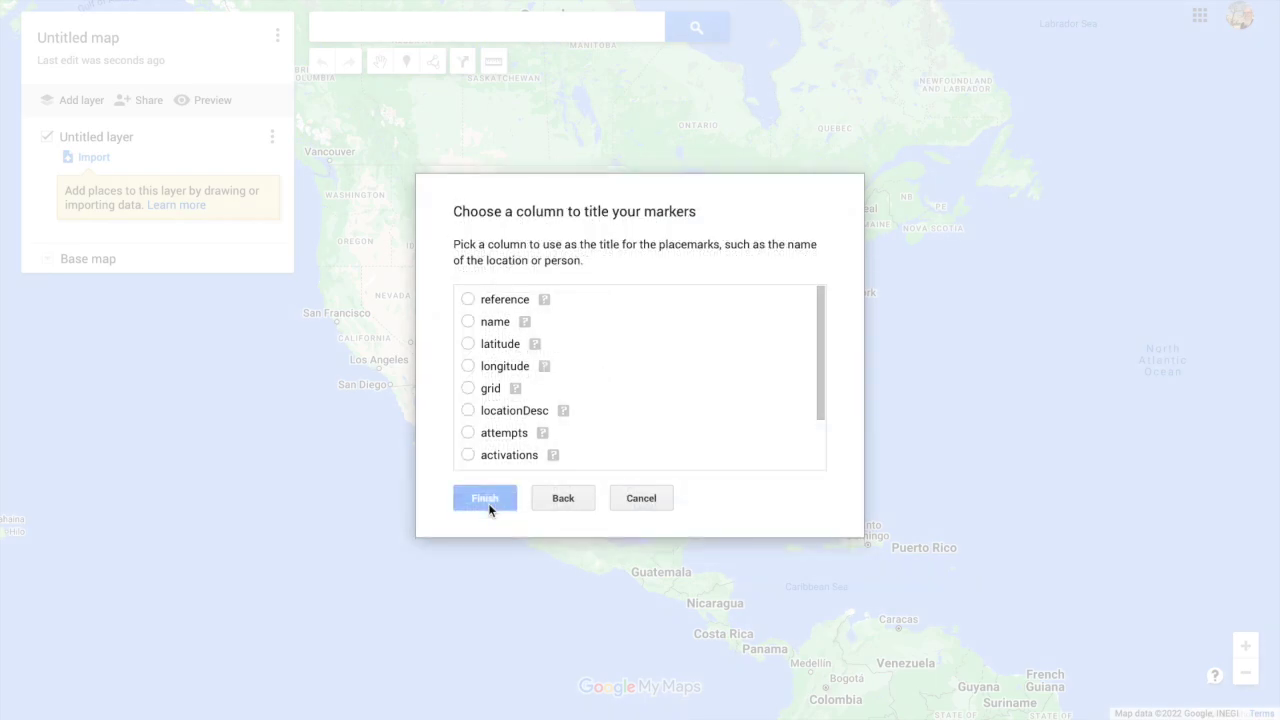
left_click(468, 301)
left_click(485, 497)
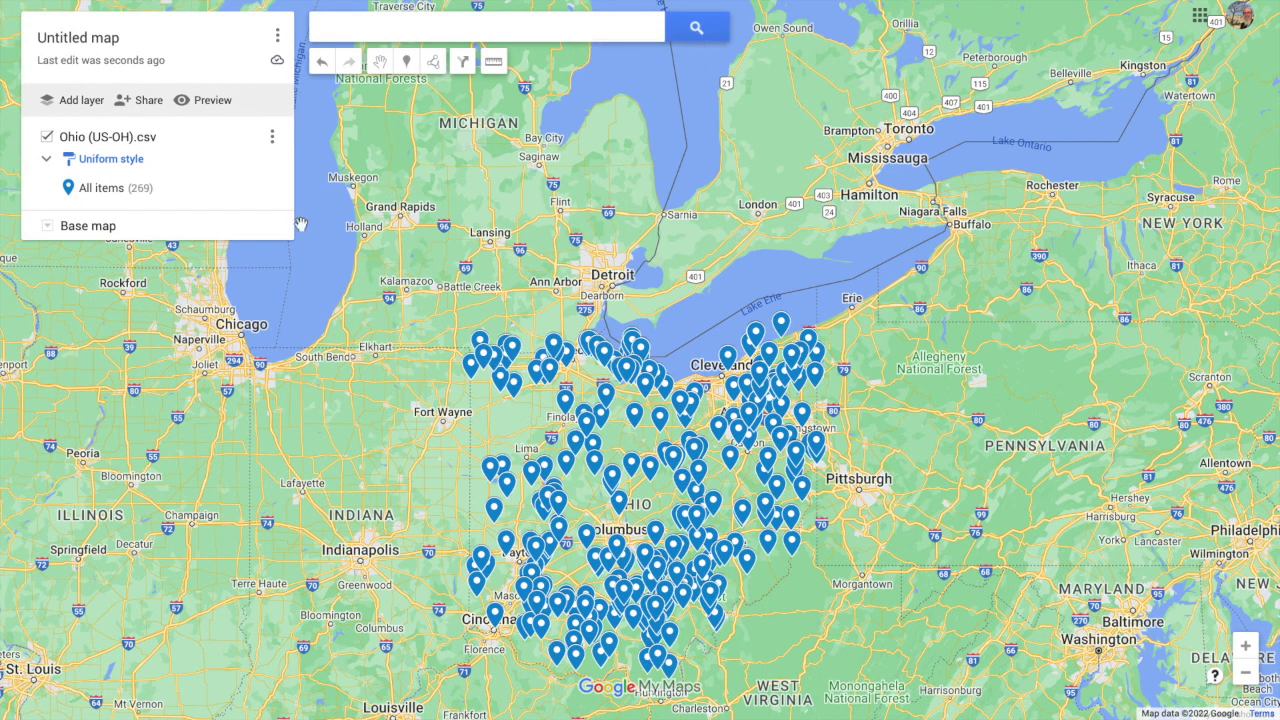
Set the layer style to group places by the my_activations column
left_click(112, 160)
left_click(146, 166)
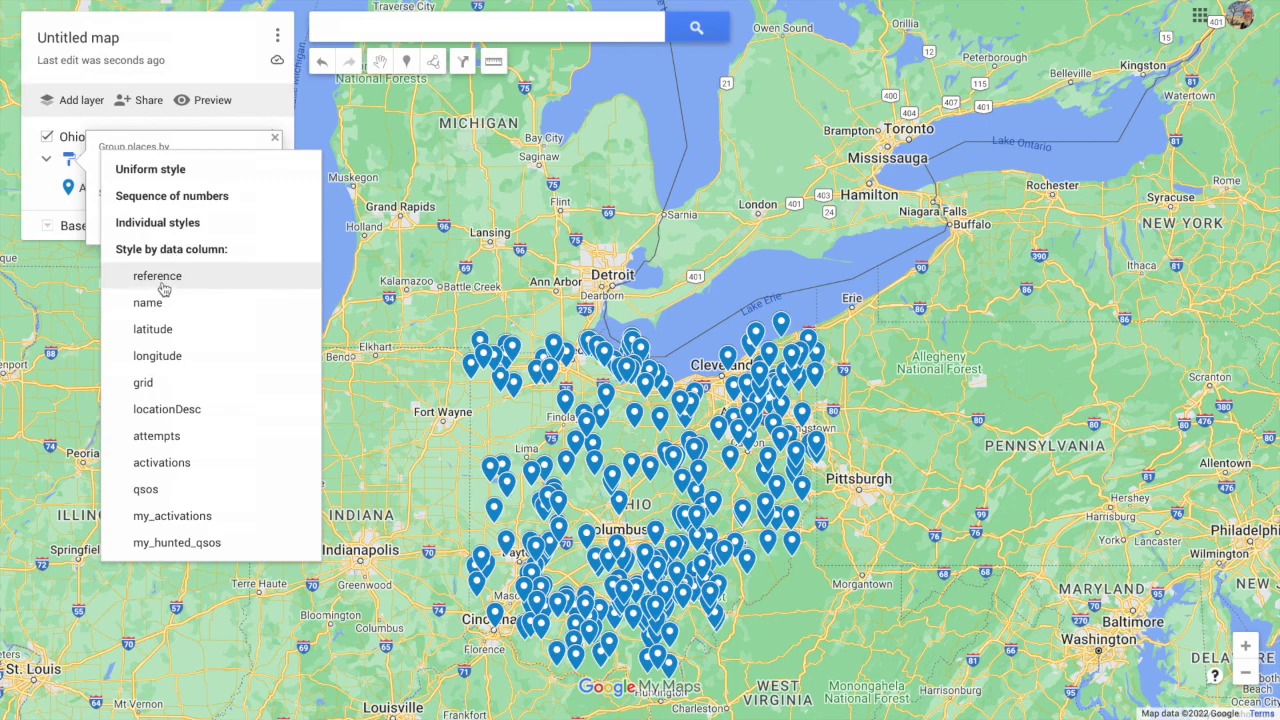
left_click(177, 518)
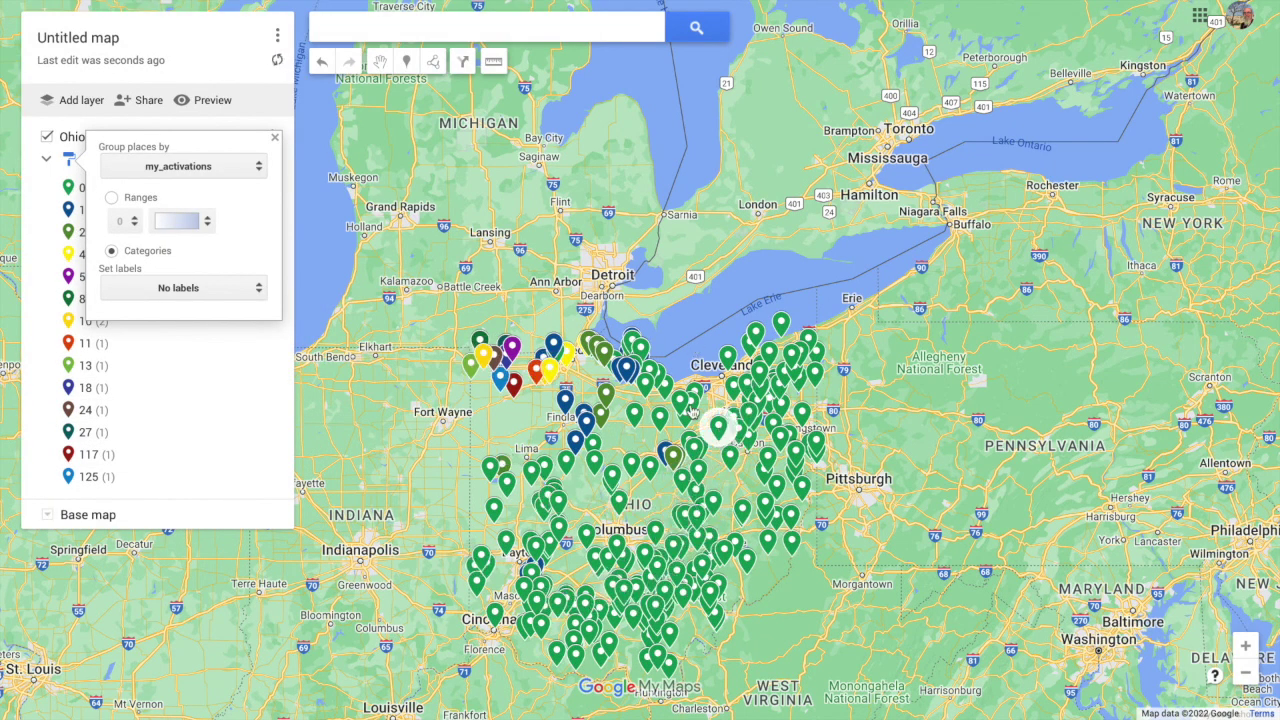
left_click(276, 139)
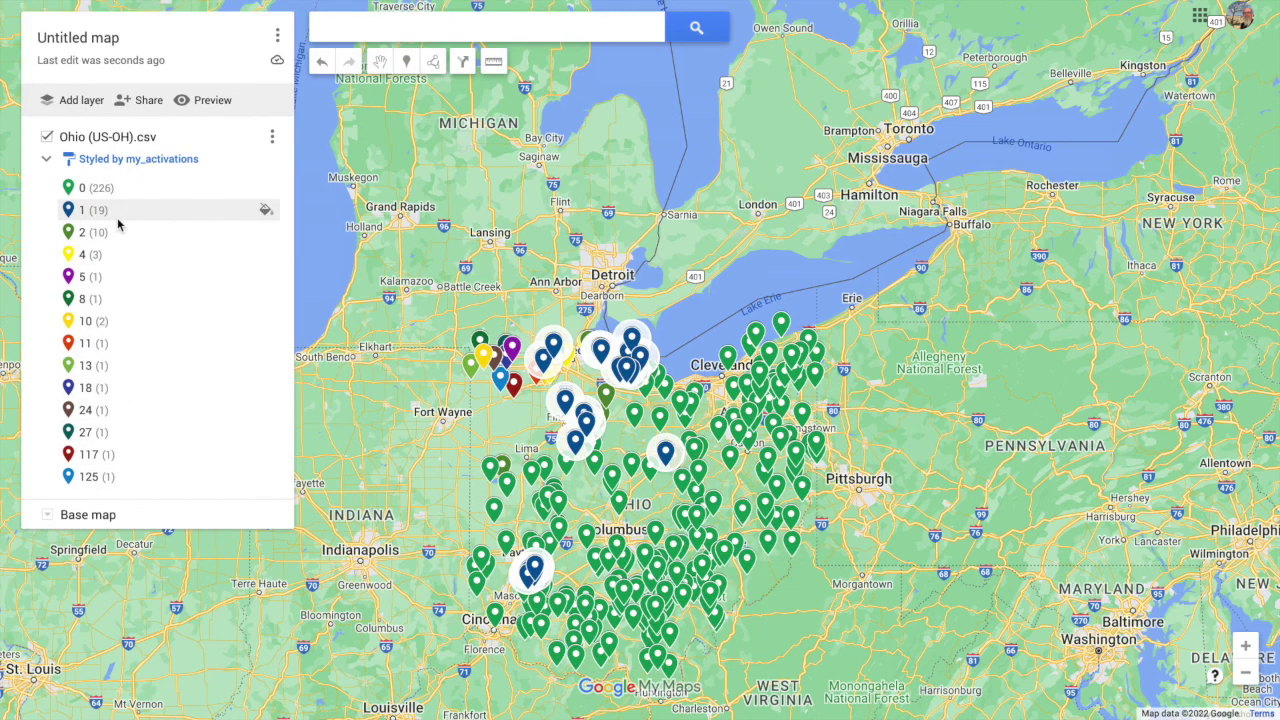
Colour the category 1 and 2 pins dark teal and the category 4 pins orange
left_click(266, 210)
left_click(206, 262)
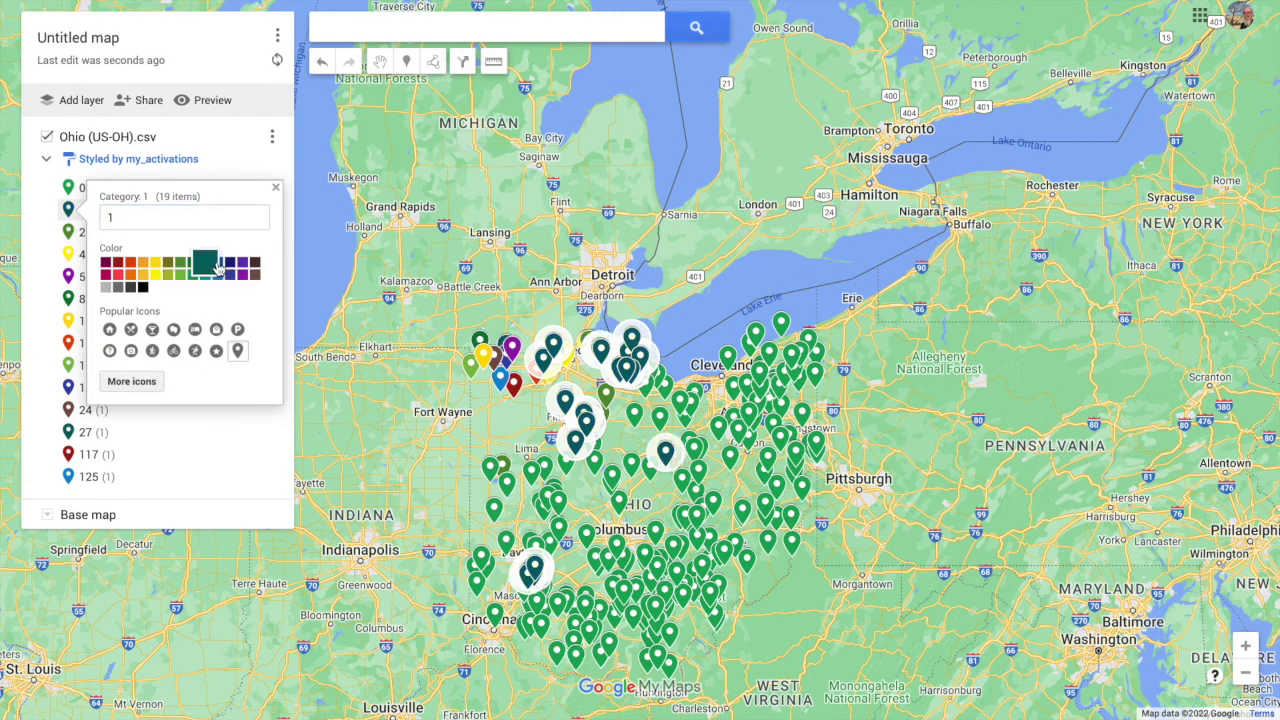
left_click(263, 234)
left_click(263, 234)
left_click(206, 285)
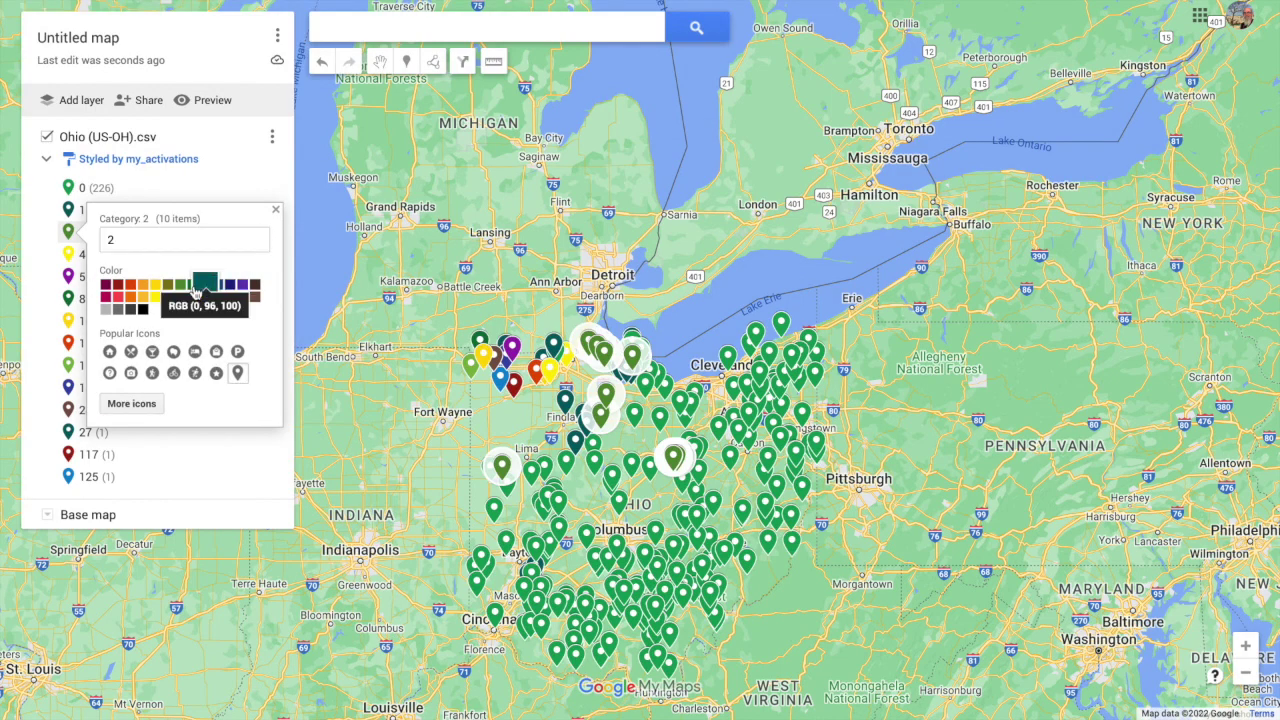
left_click(72, 257)
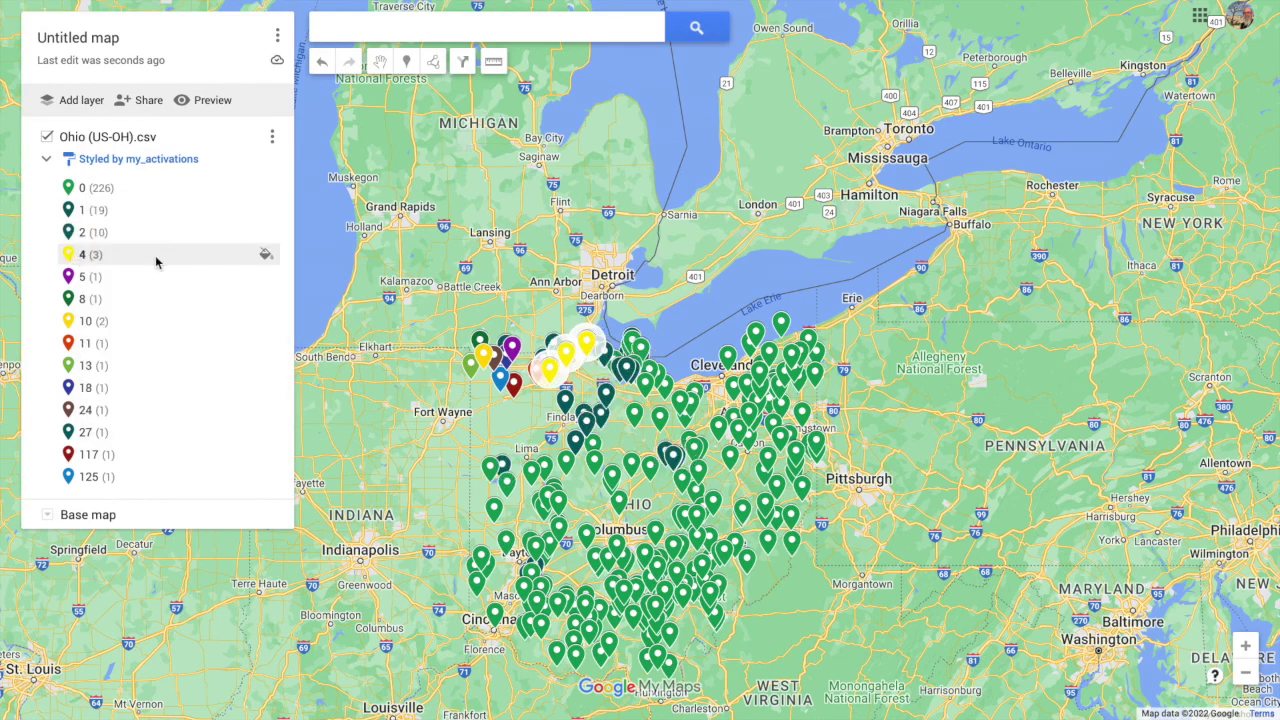
left_click(265, 254)
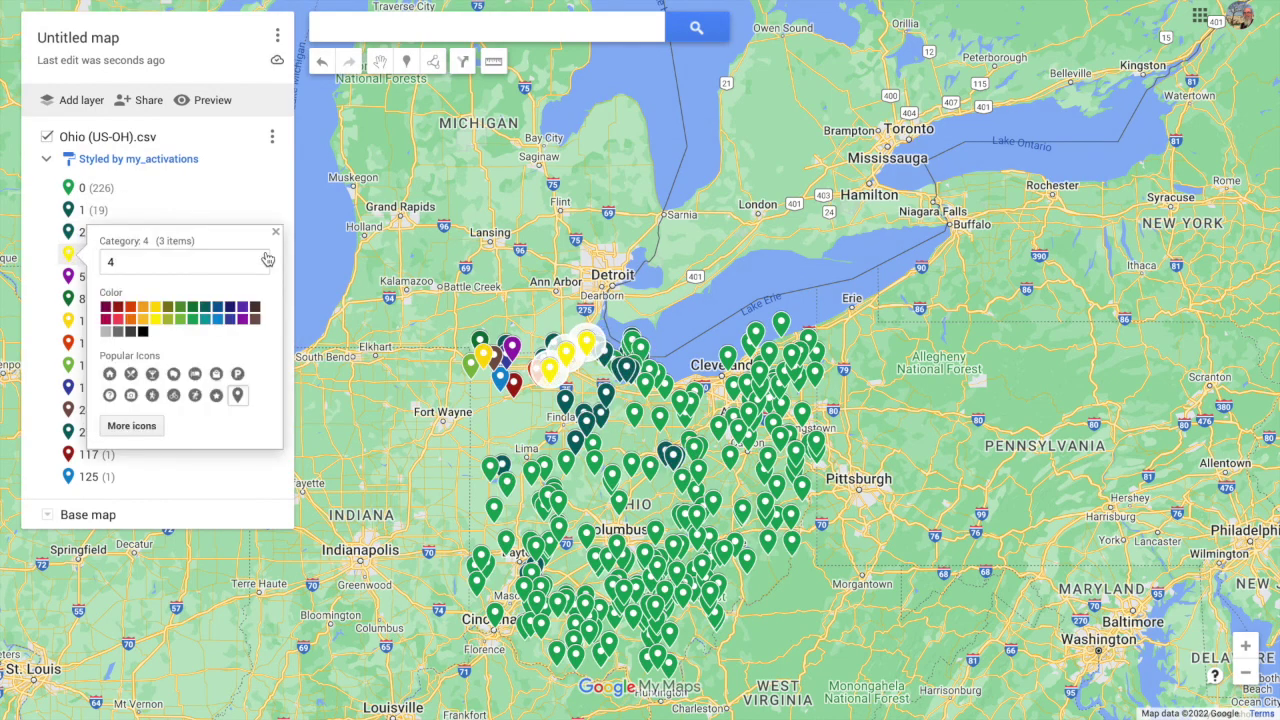
left_click(130, 316)
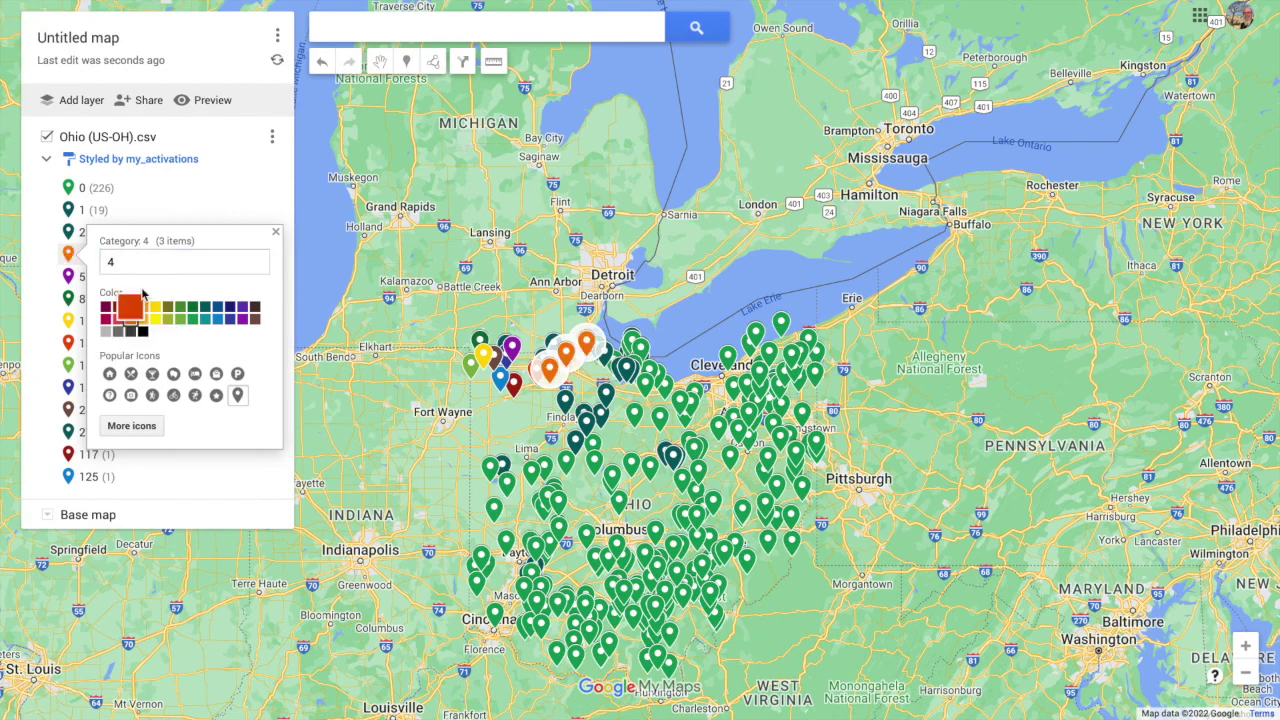
left_click(276, 231)
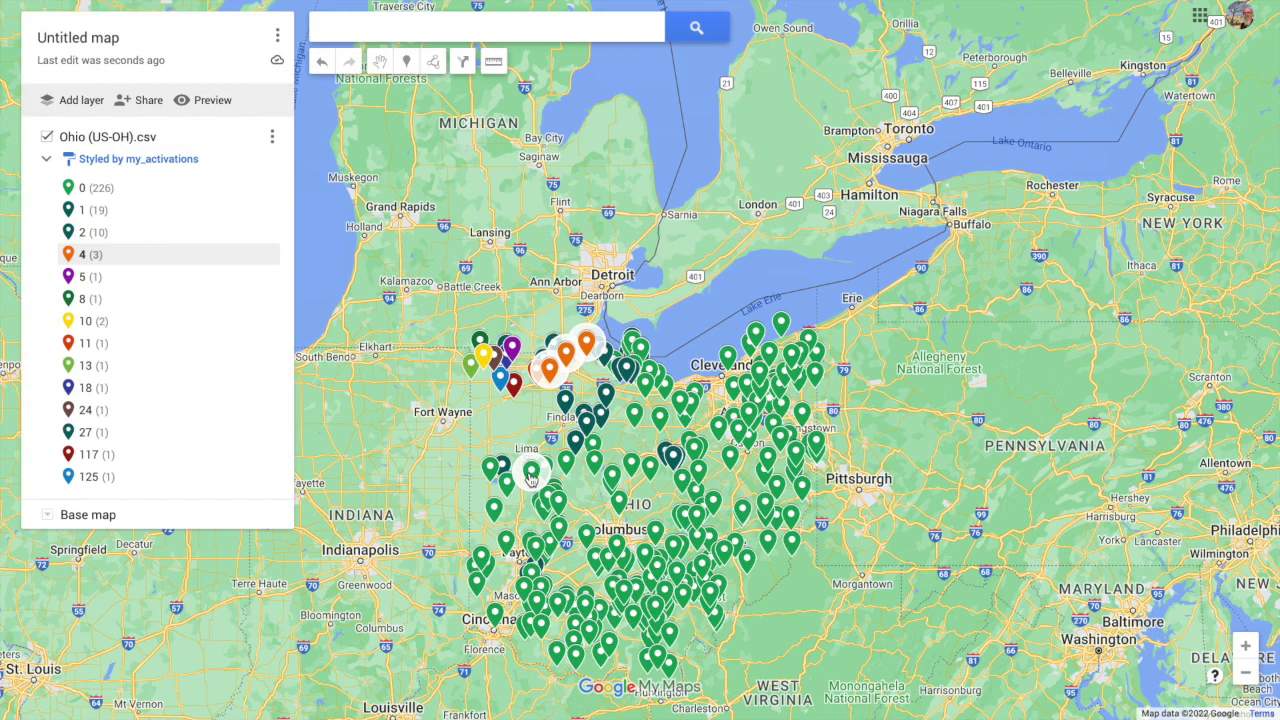
Expand the category 0 park list, then reopen the layer style's grouping options
left_click(48, 160)
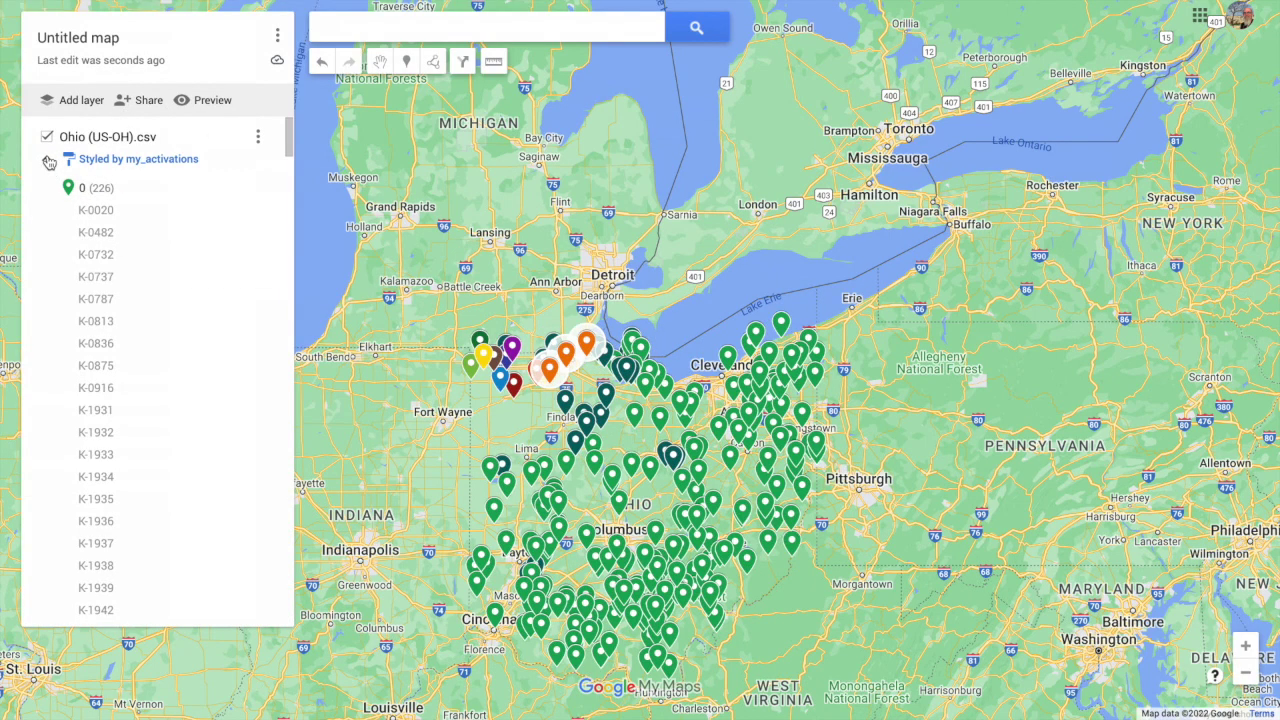
scroll(100, 300, "down", 5)
scroll(100, 300, "up", 5)
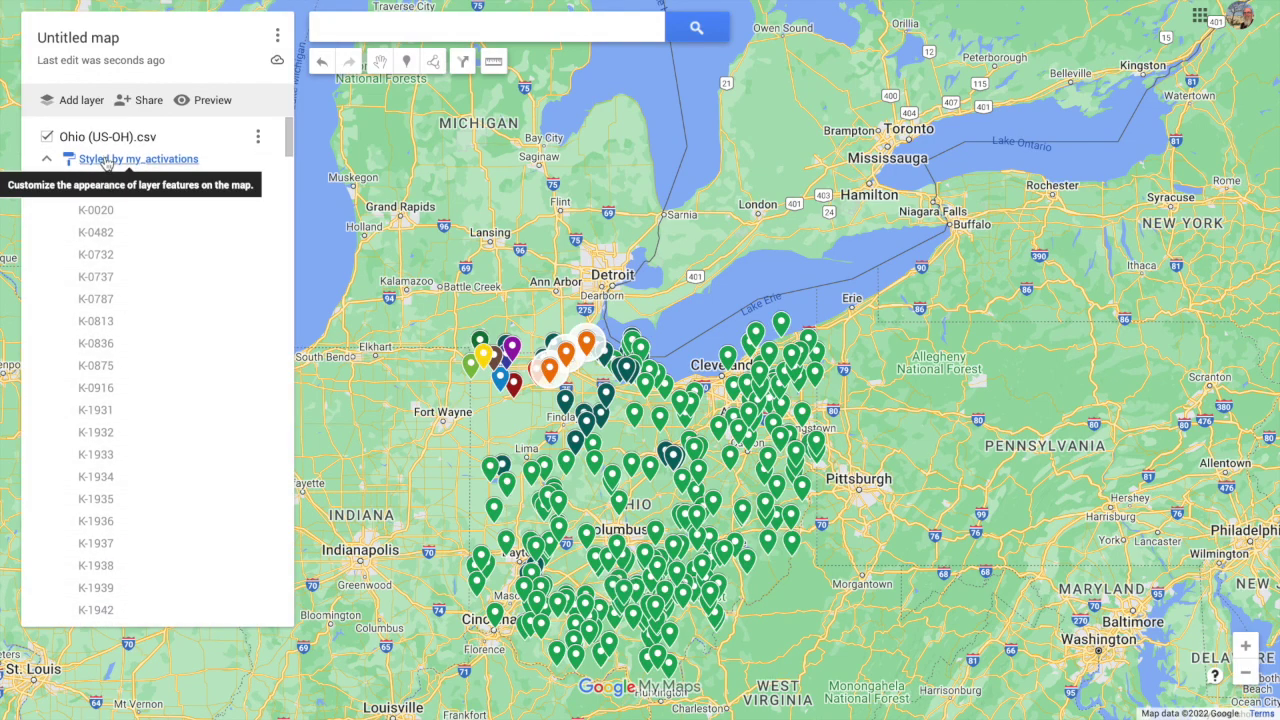
left_click(105, 163)
left_click(142, 168)
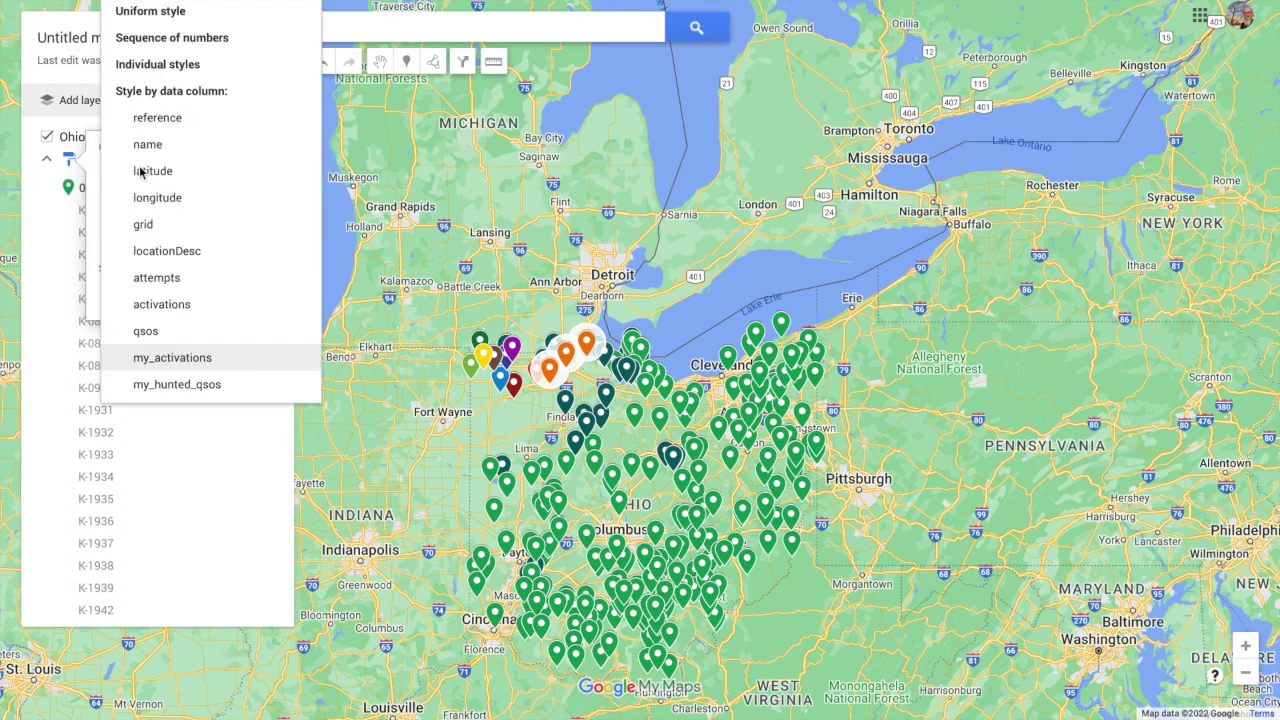
Switch the layer to individual styles and label each pin with its reference code
left_click(152, 65)
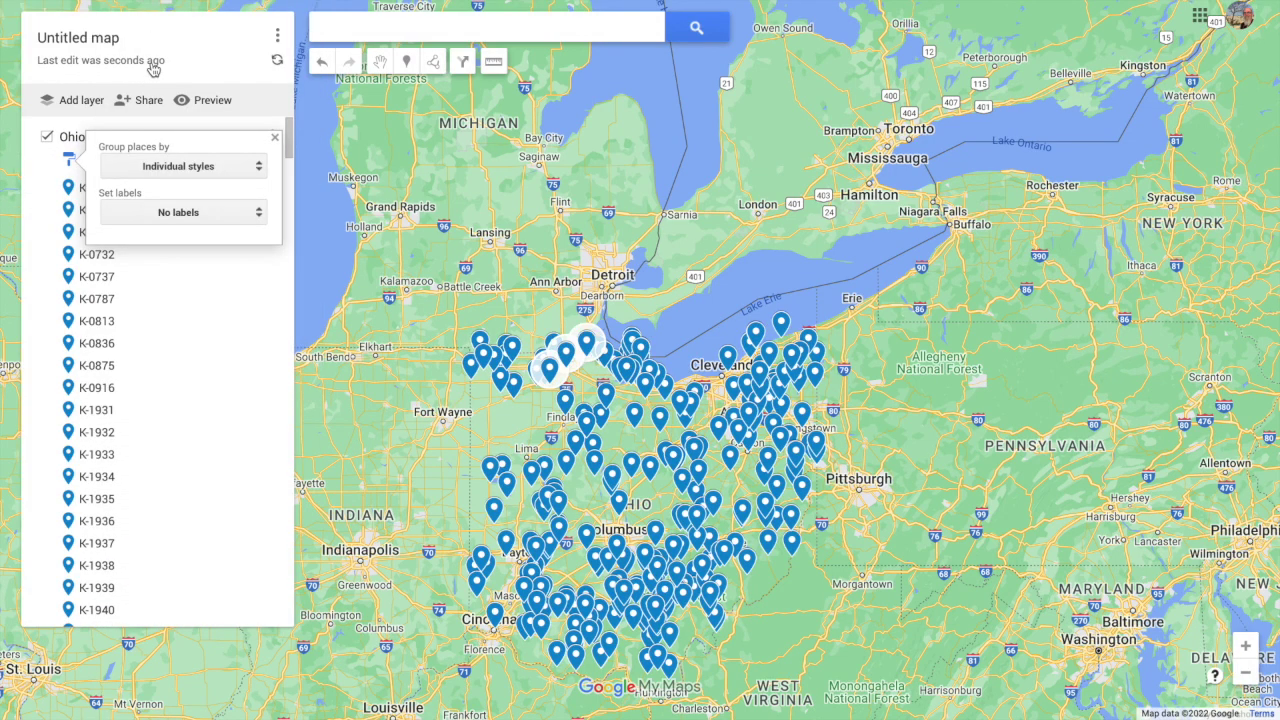
left_click(185, 211)
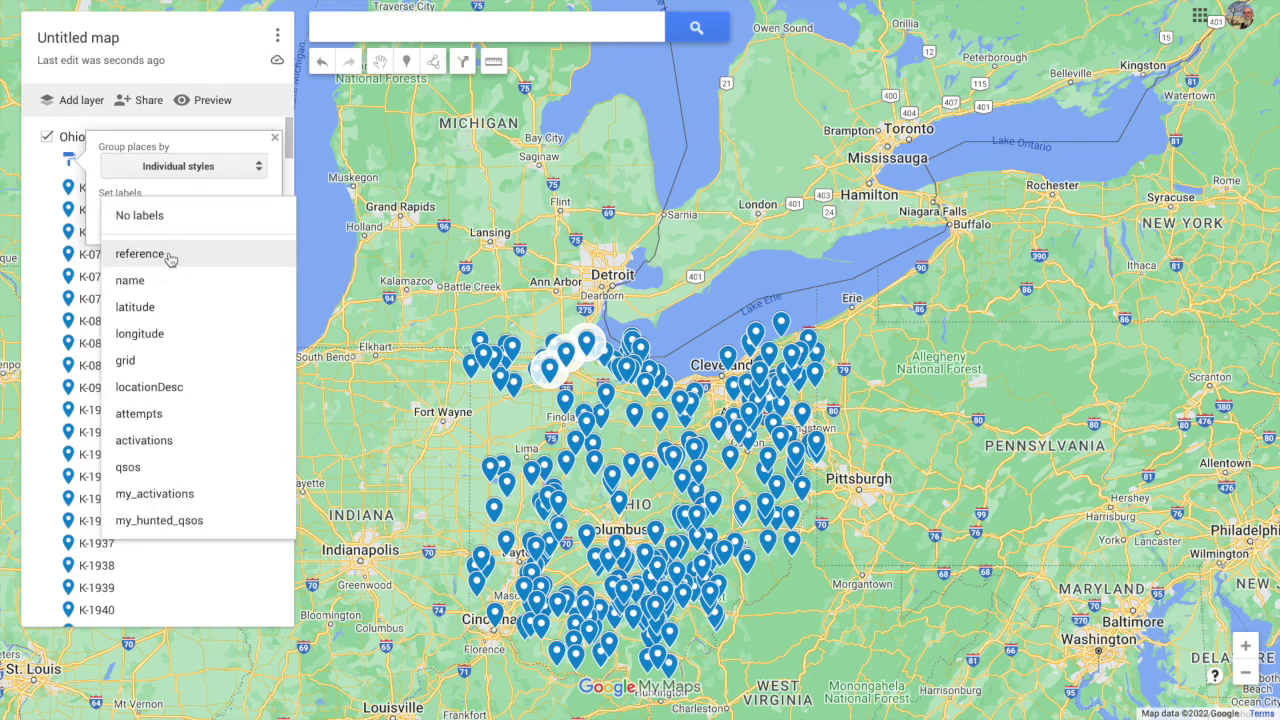
left_click(170, 257)
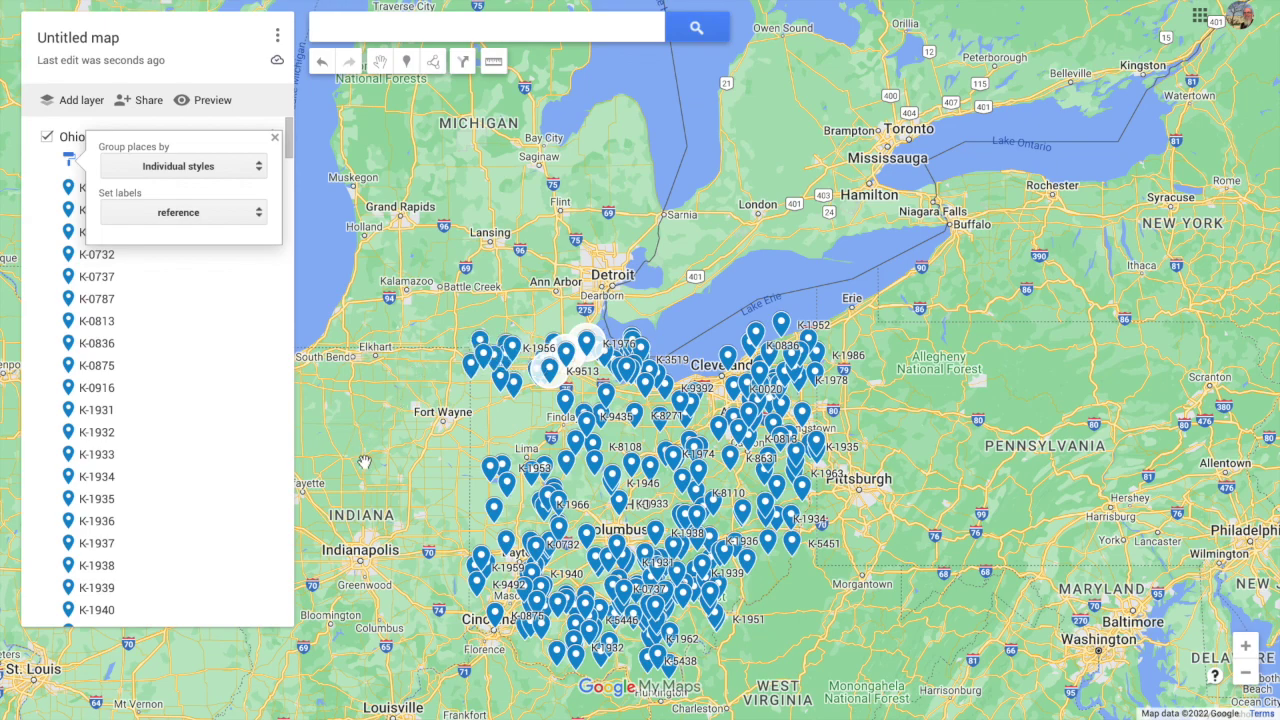
left_click(471, 374)
Recolour the K-9463 park pin red
left_click(471, 368)
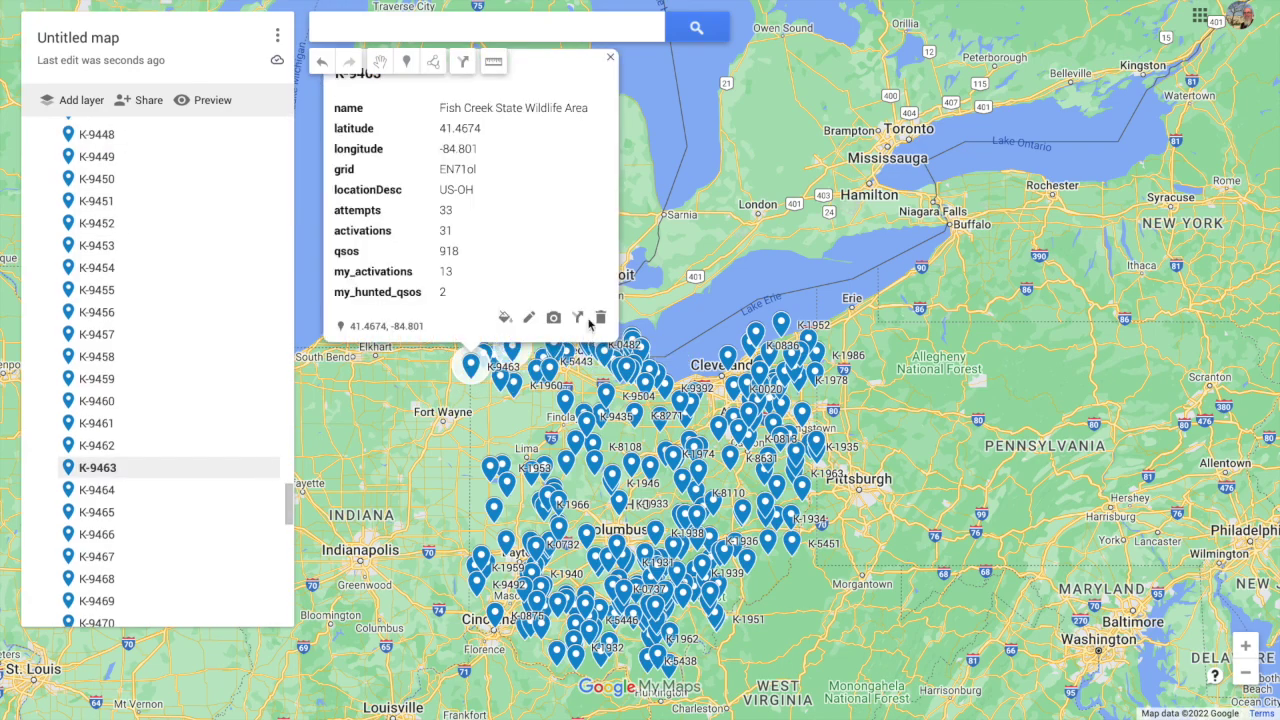
left_click(507, 318)
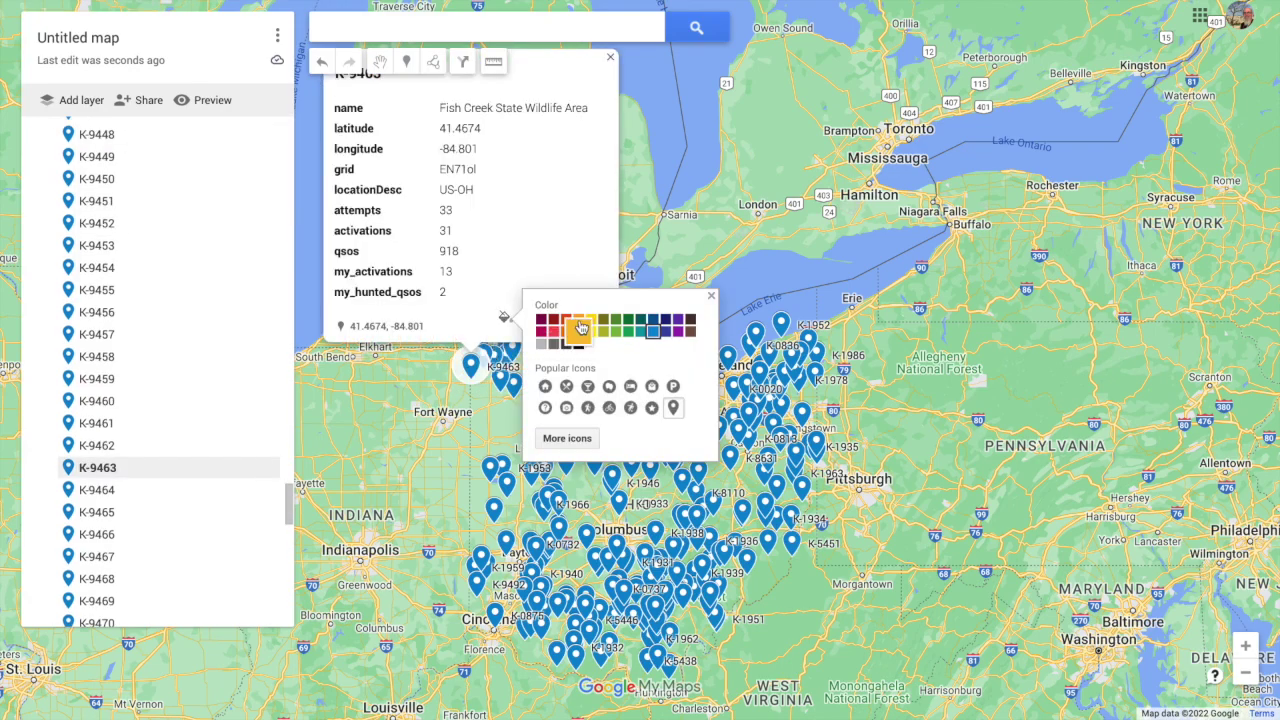
left_click(566, 320)
left_click(474, 438)
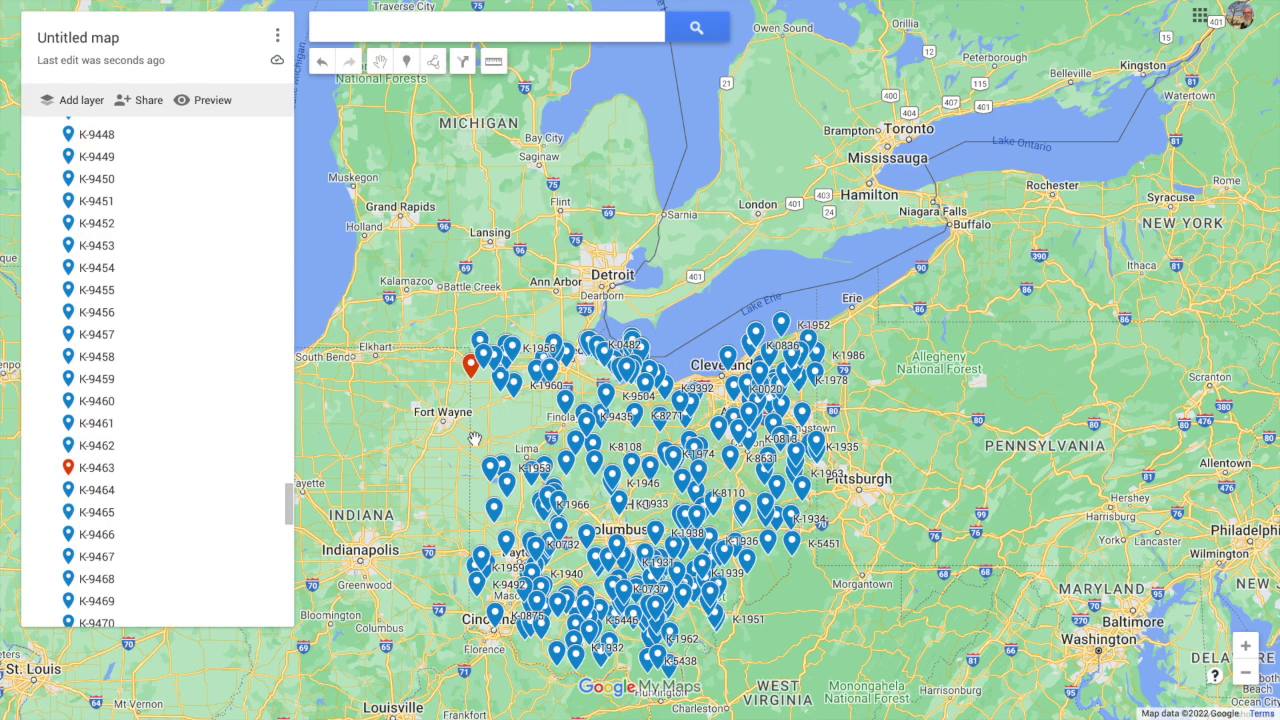
scroll(186, 177, "up", 20)
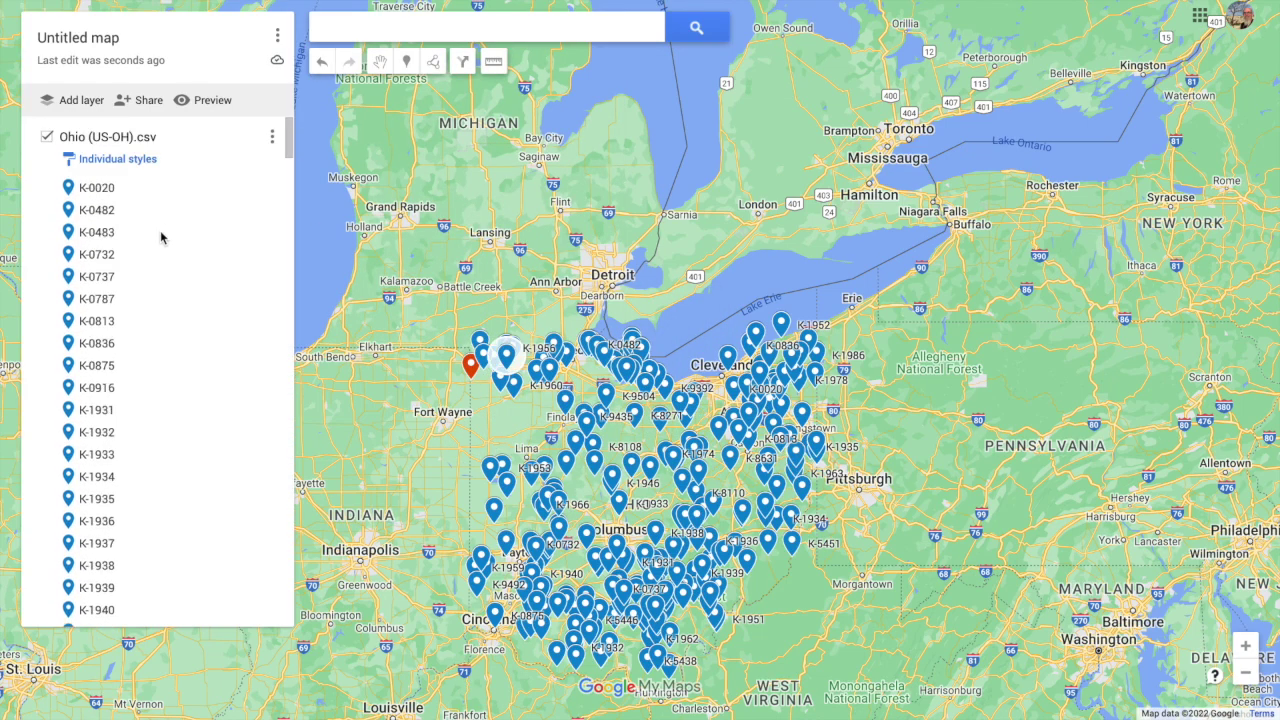
left_click(100, 160)
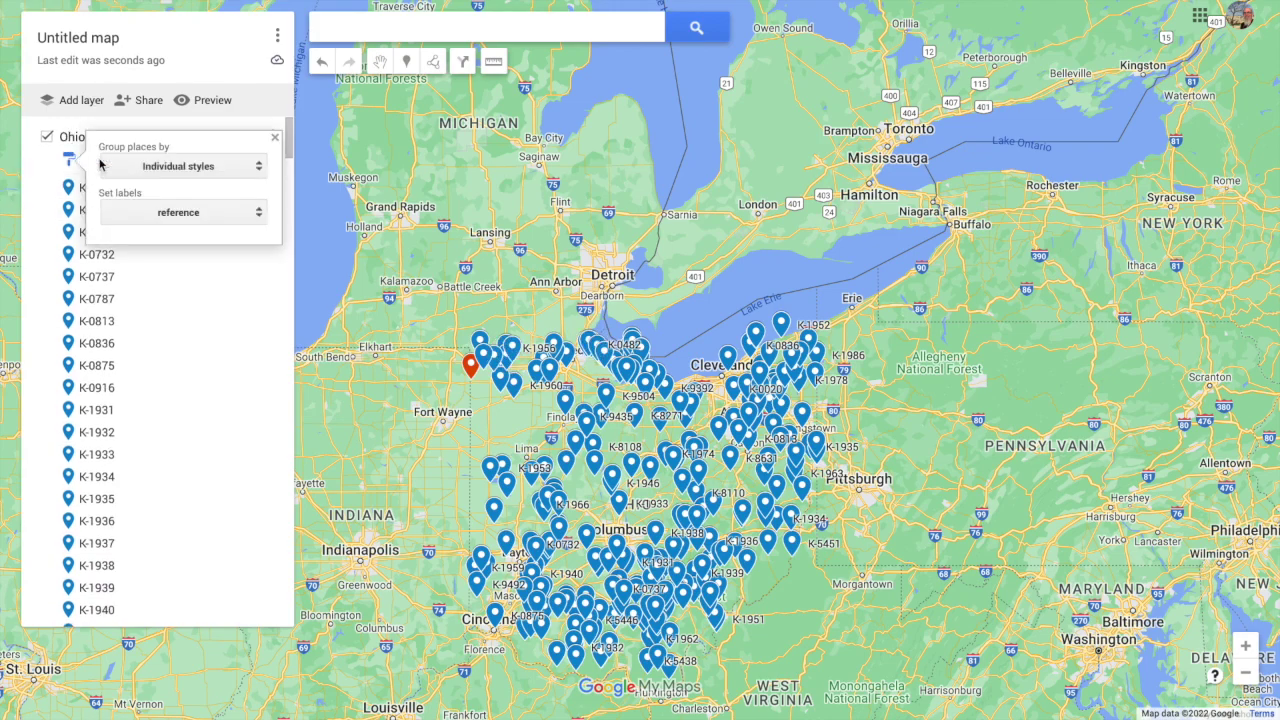
left_click(168, 168)
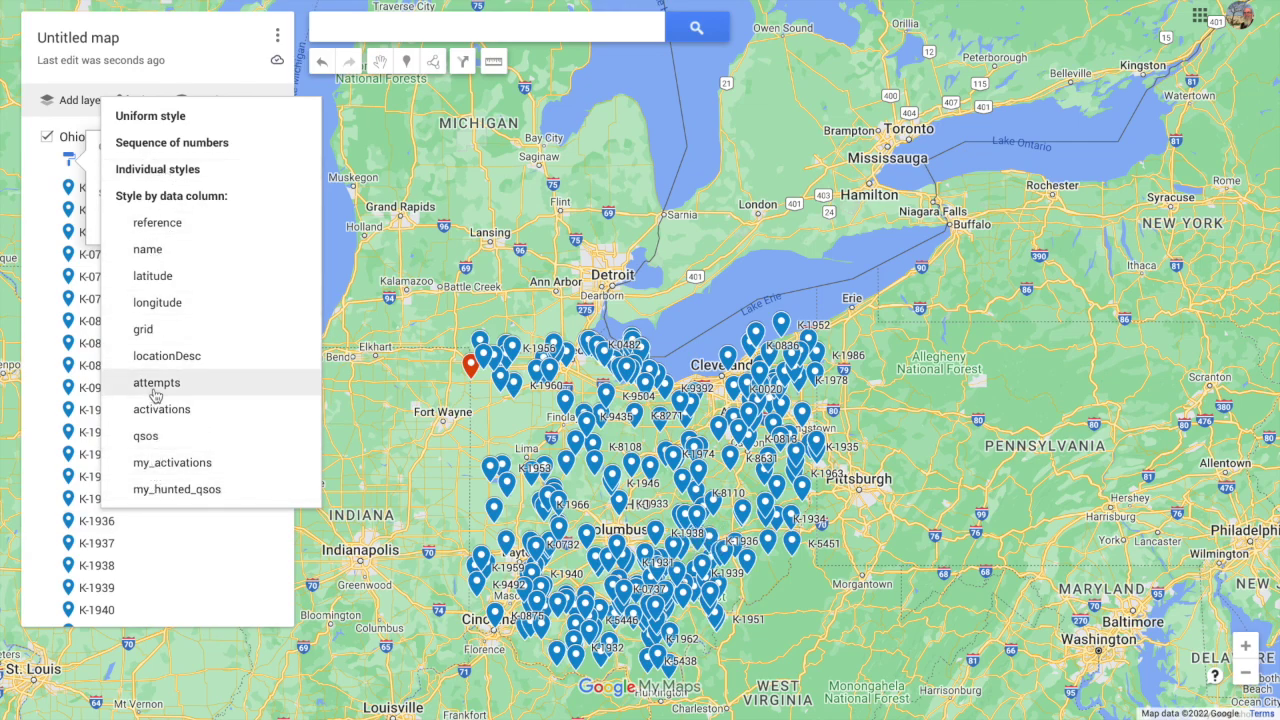
left_click(170, 463)
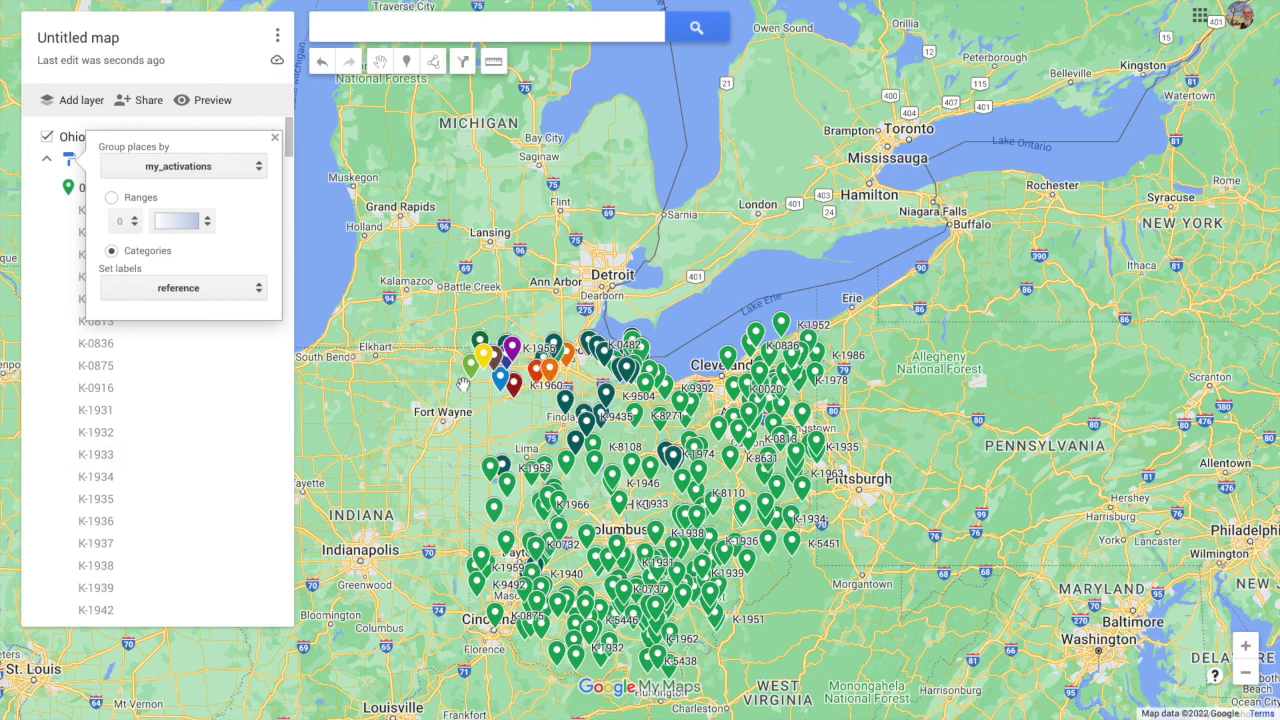
left_click(229, 170)
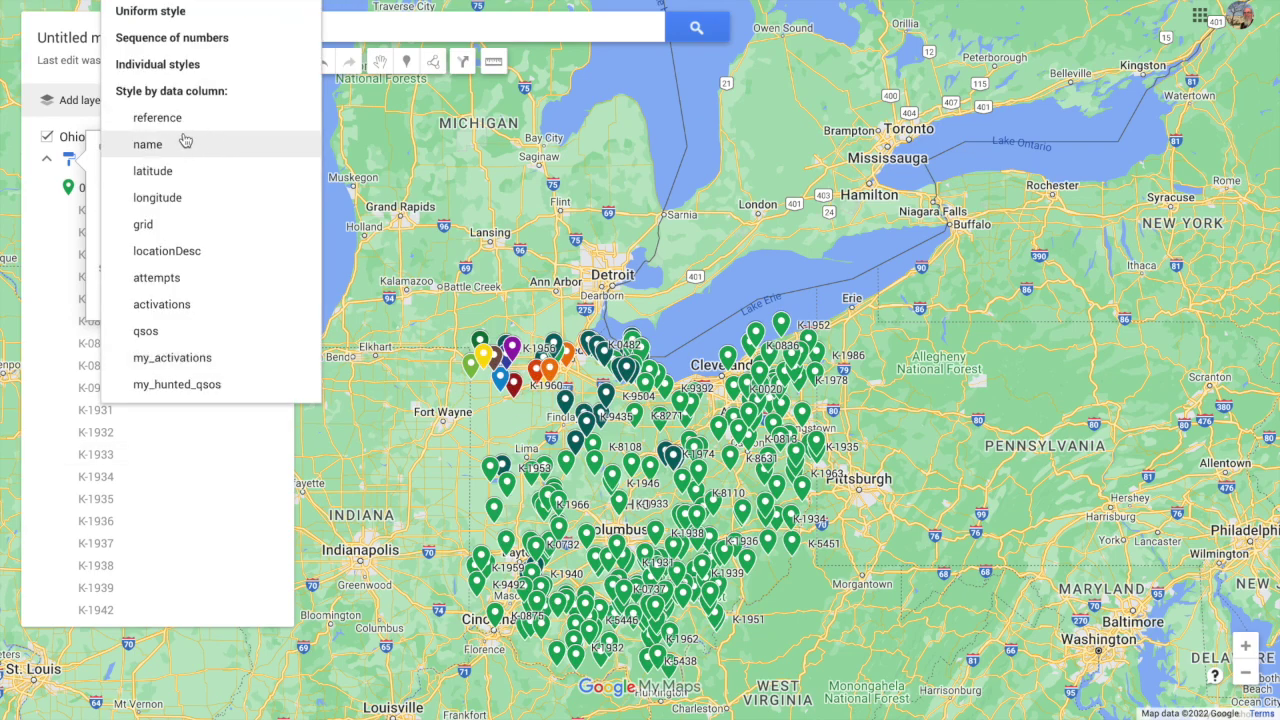
left_click(174, 66)
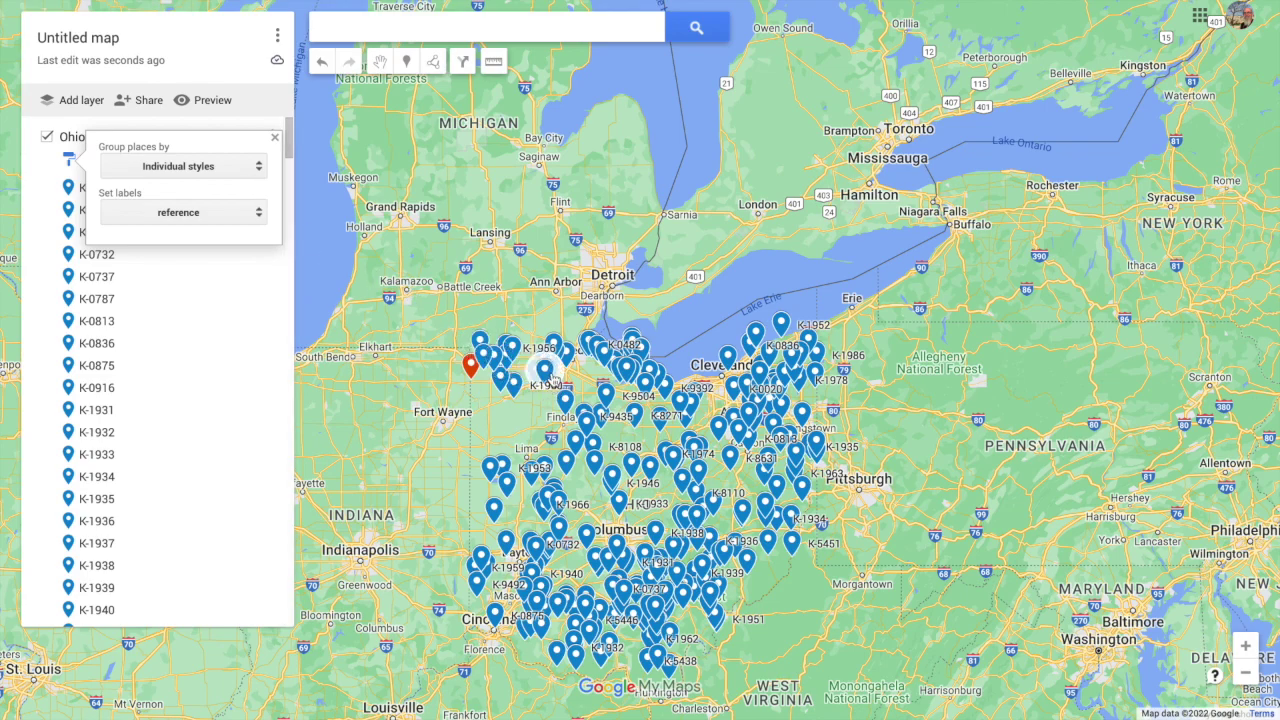
scroll(260, 191, "down", 1)
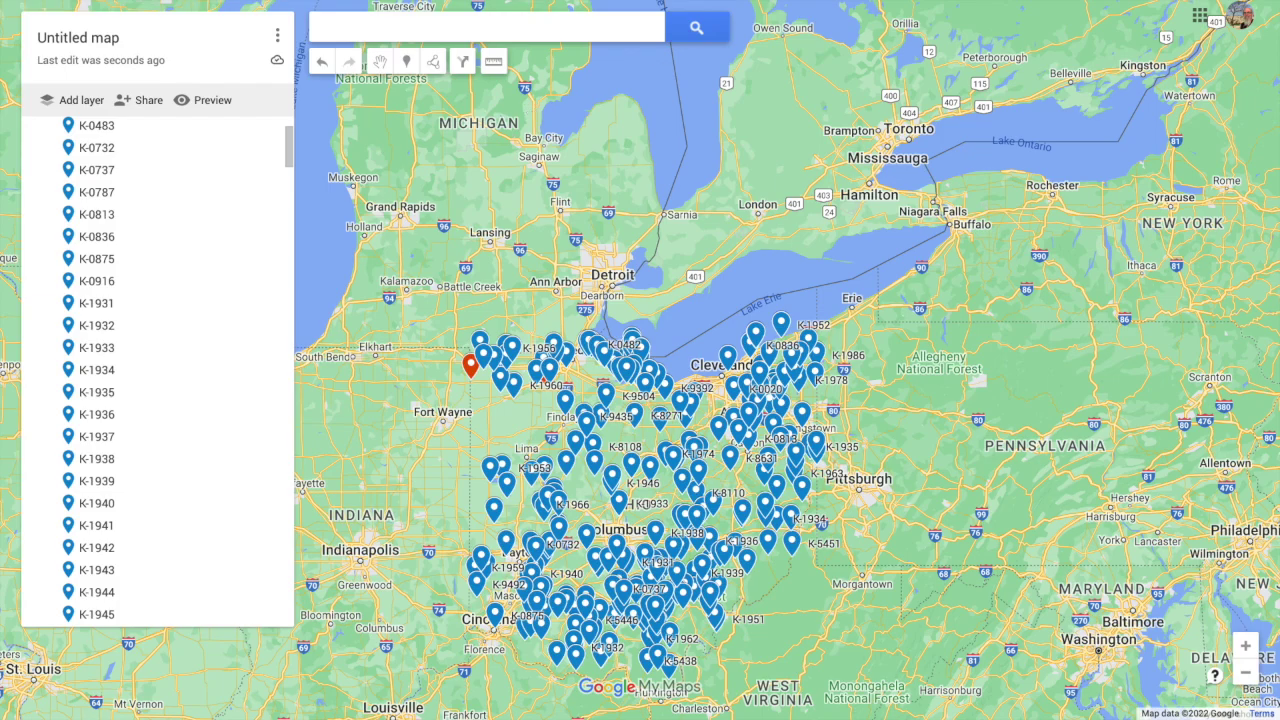
Change the map title from 'Untitled map' to 'Youtube POTA' and save
left_click(125, 36)
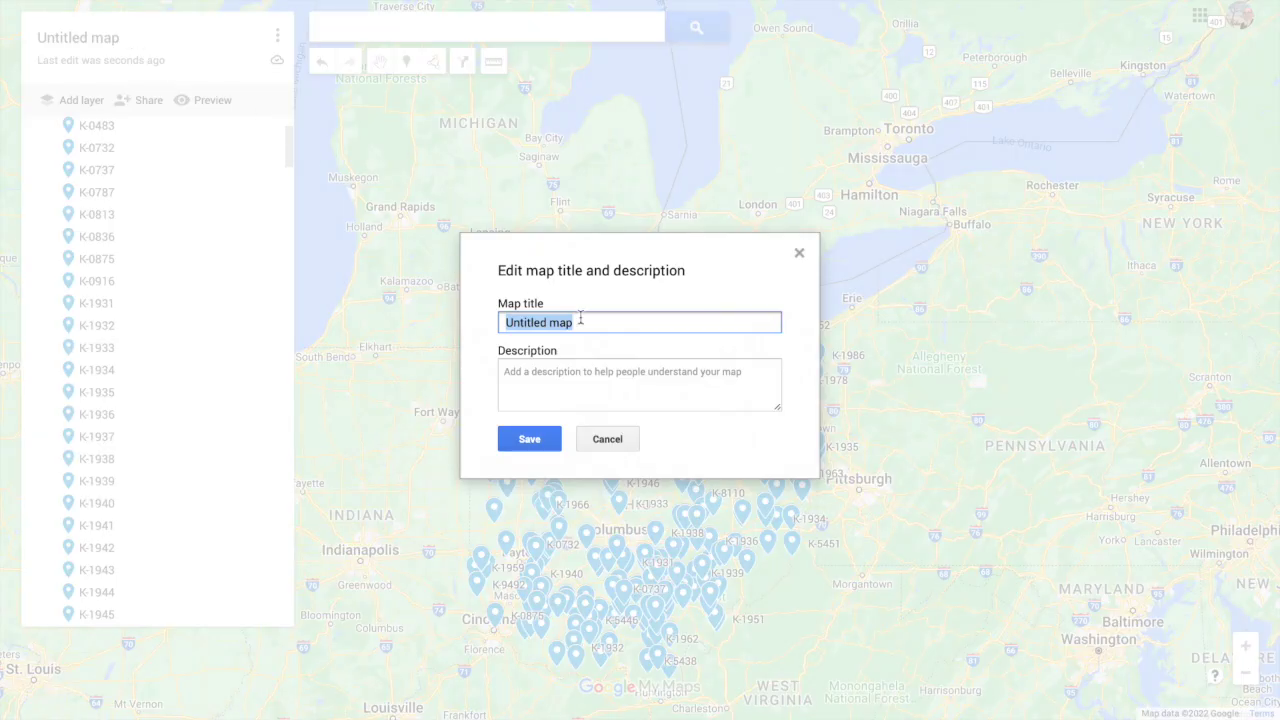
type("Yout")
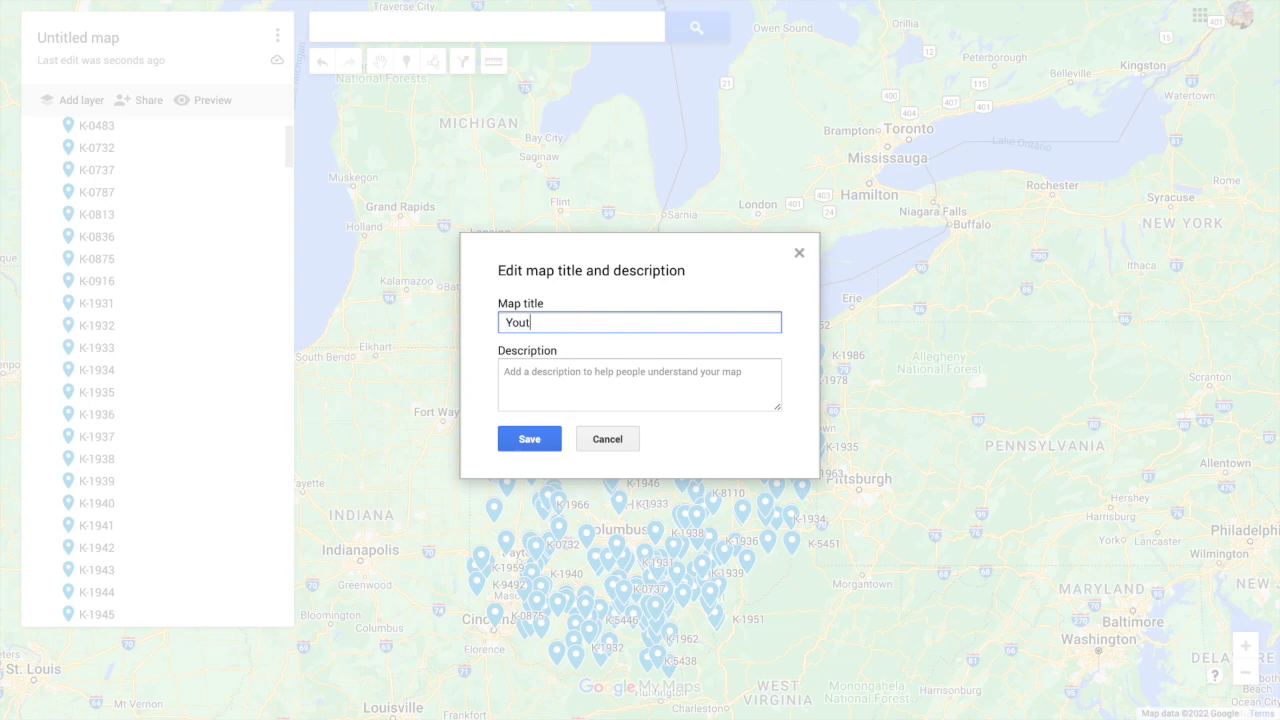
type("ube POTA")
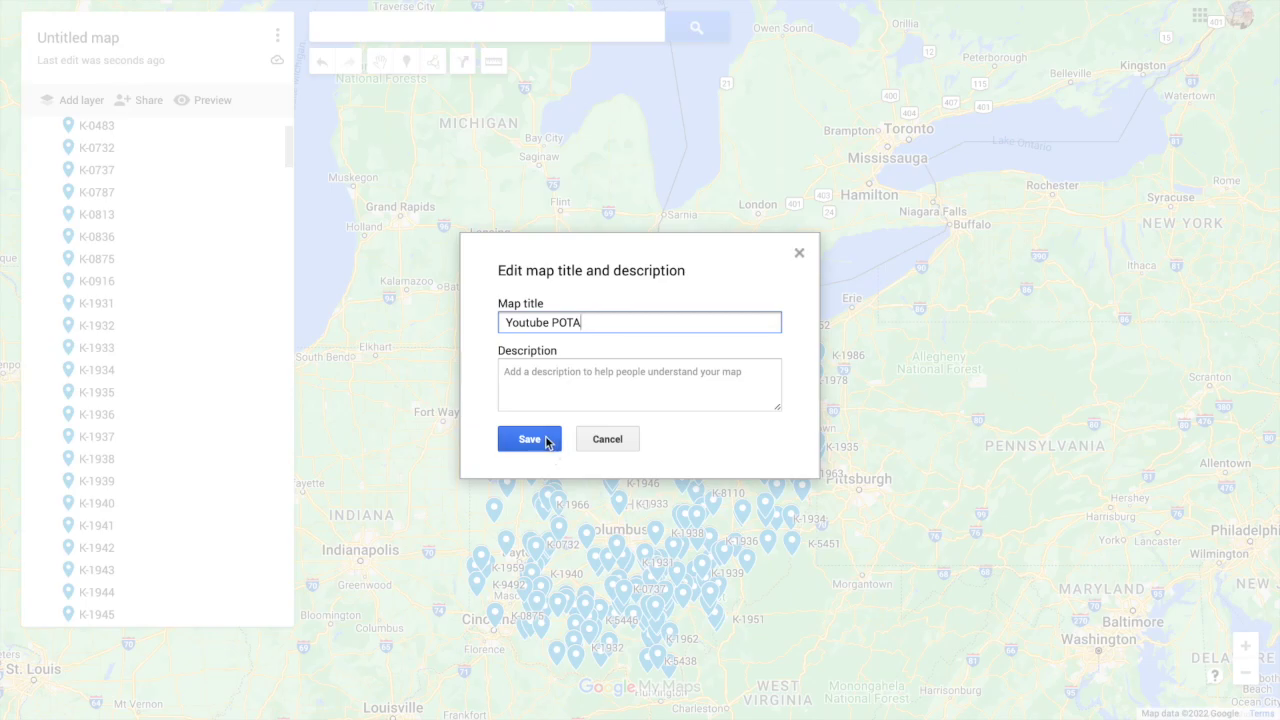
left_click(548, 442)
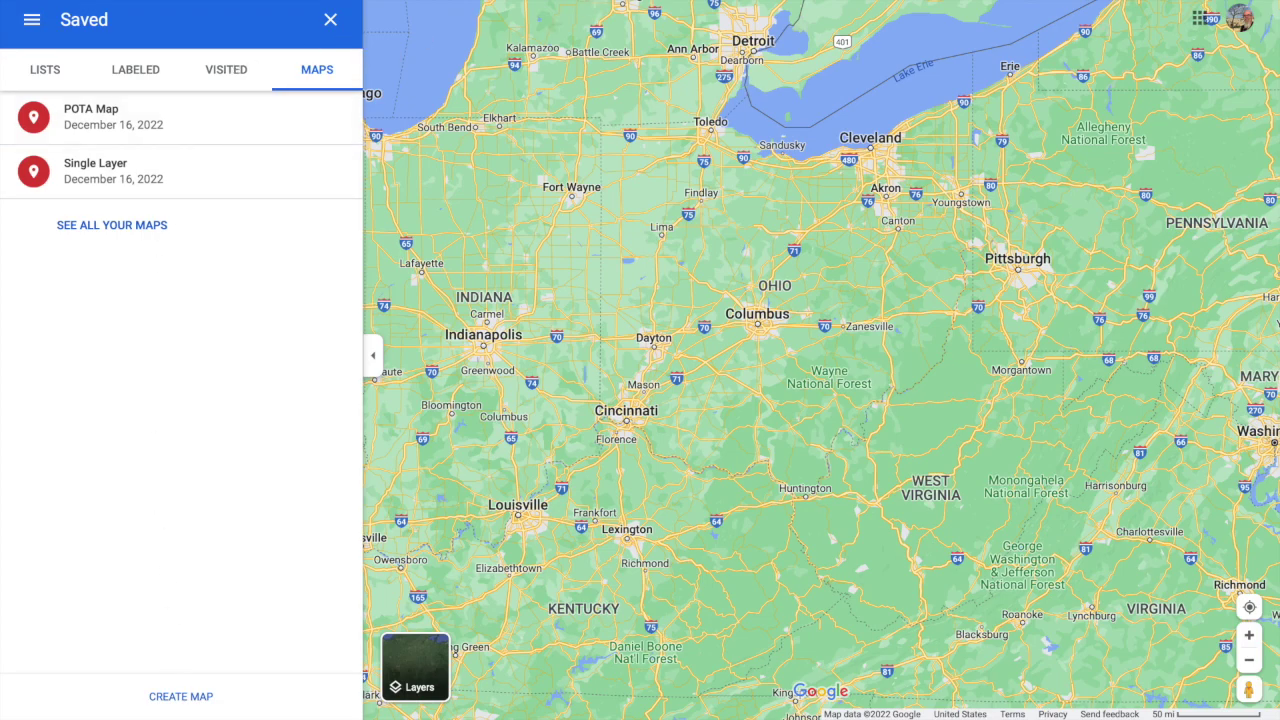
Reload Google Maps, open the saved Youtube POTA map, and show park K-9396's details
key("F5")
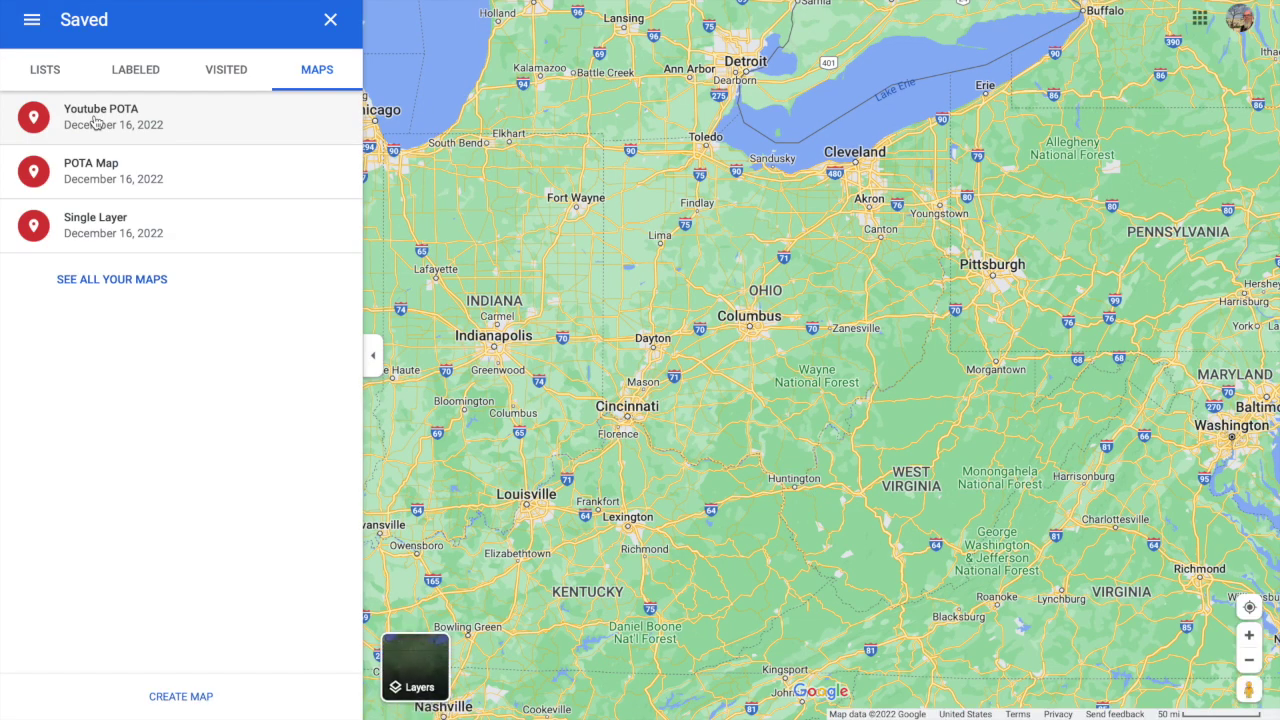
left_click(95, 122)
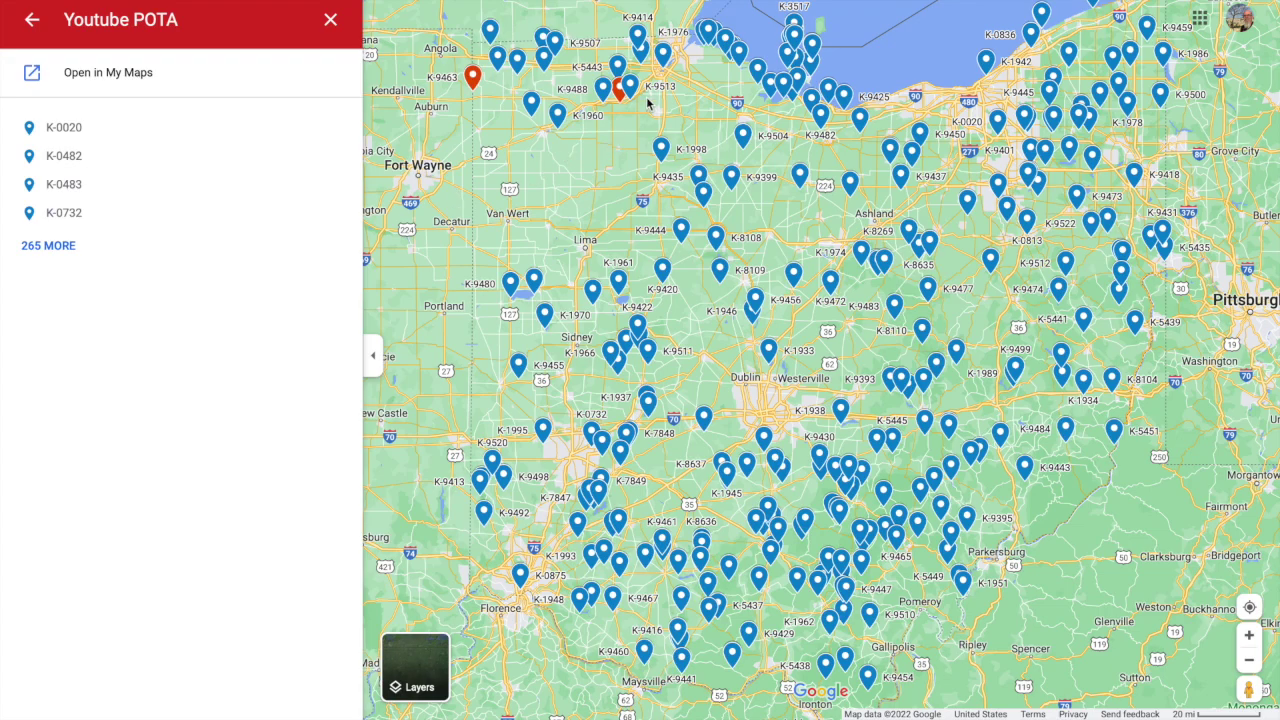
scroll(648, 100, "up", 3)
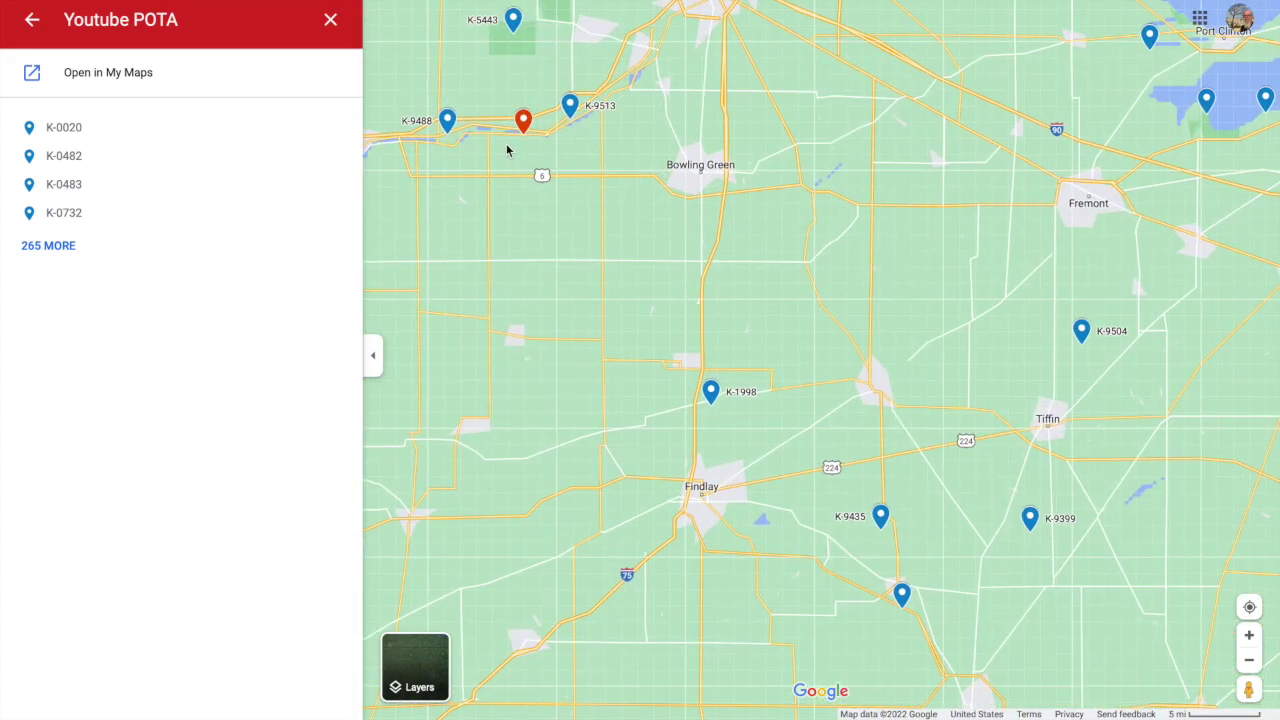
left_click_drag(512, 52, 634, 137)
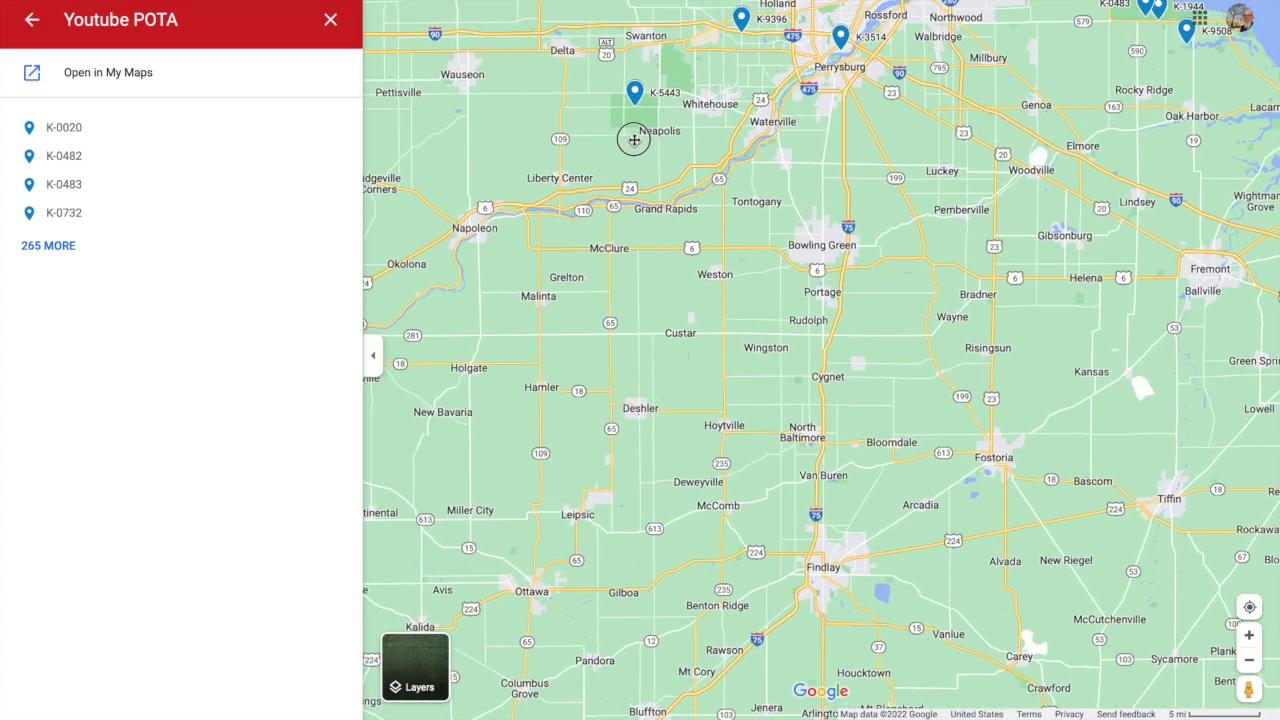
left_click(742, 27)
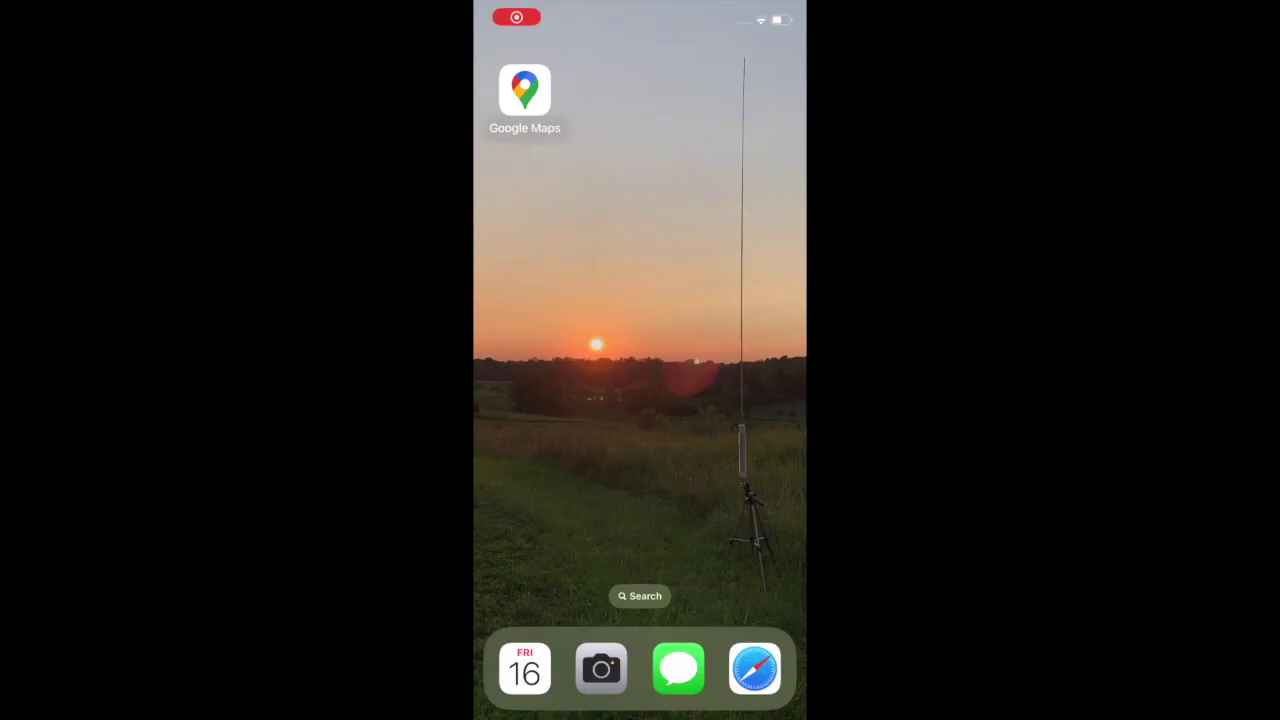
On the iPhone, launch Google Maps and load Youtube POTA from Saved > Maps
left_click(524, 92)
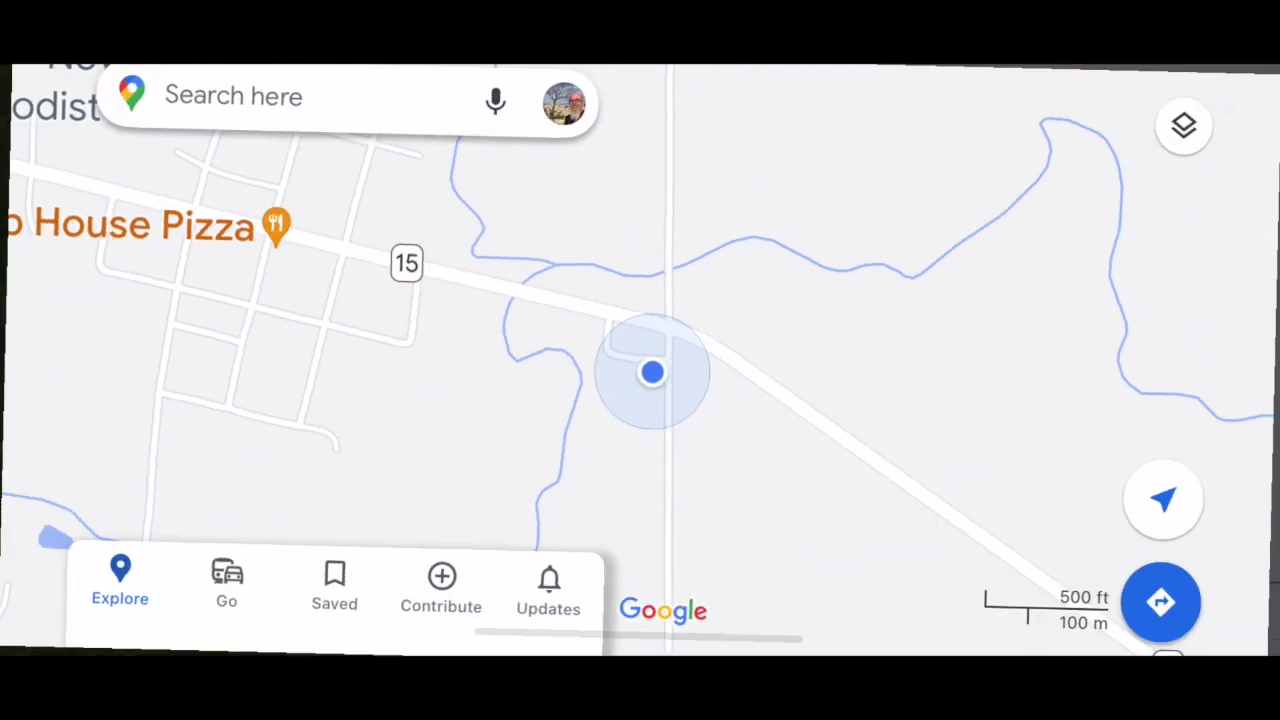
left_click_drag(652, 372, 942, 360)
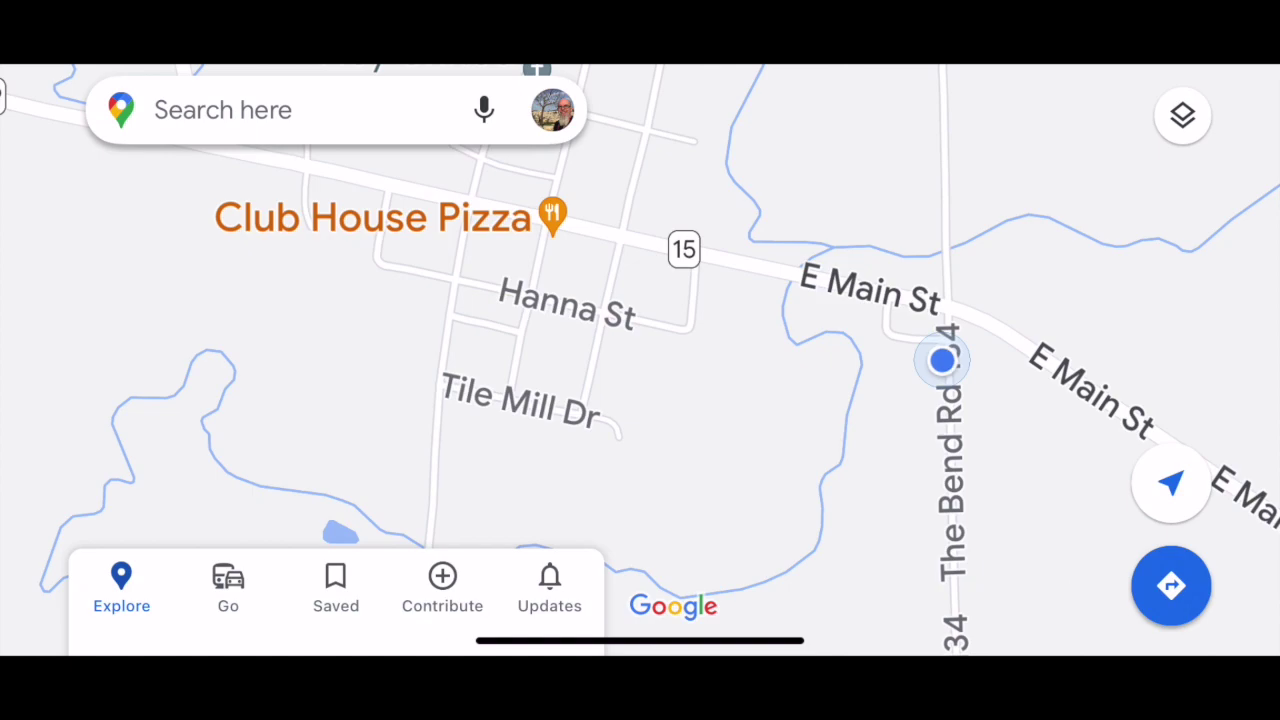
left_click(336, 585)
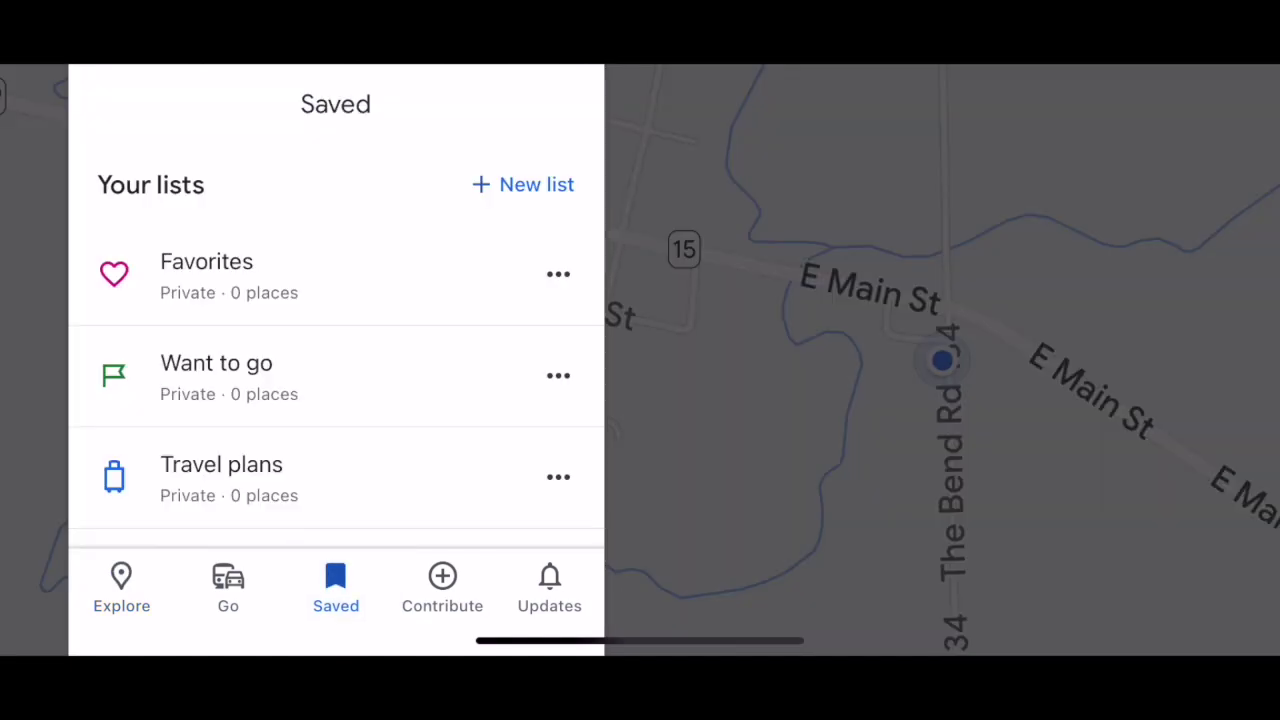
scroll(336, 347, "down", 5)
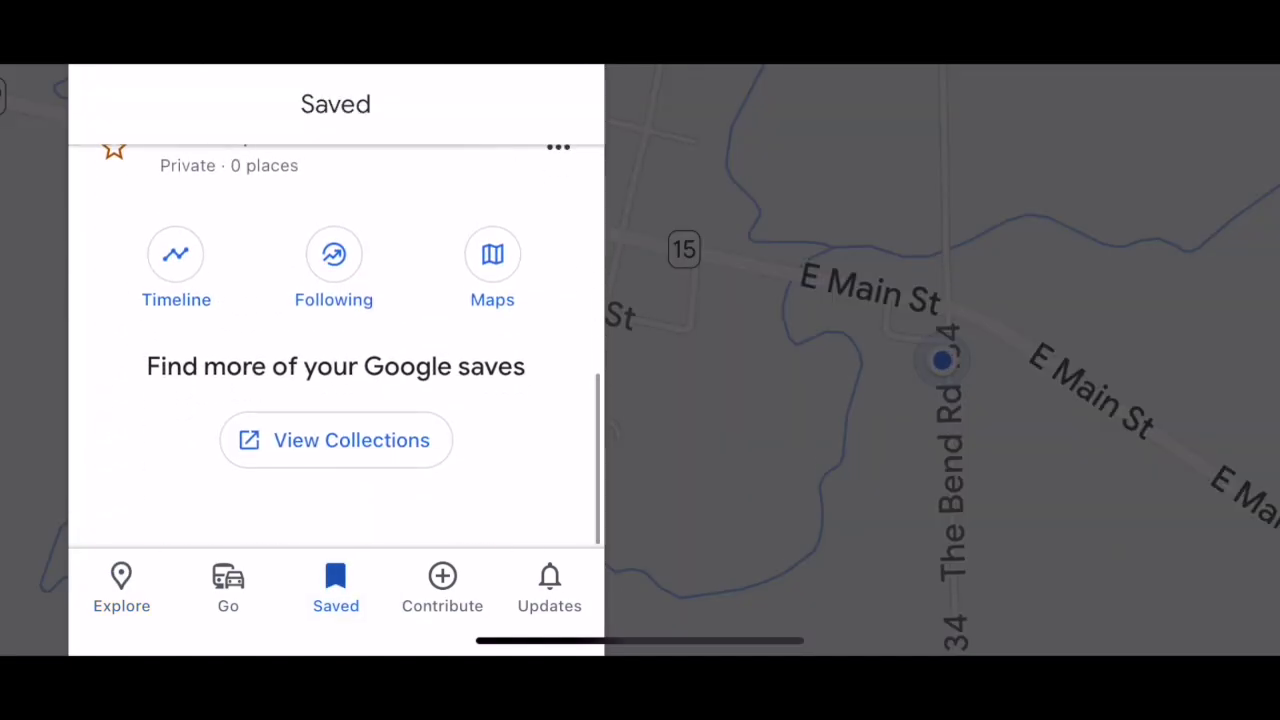
left_click(492, 270)
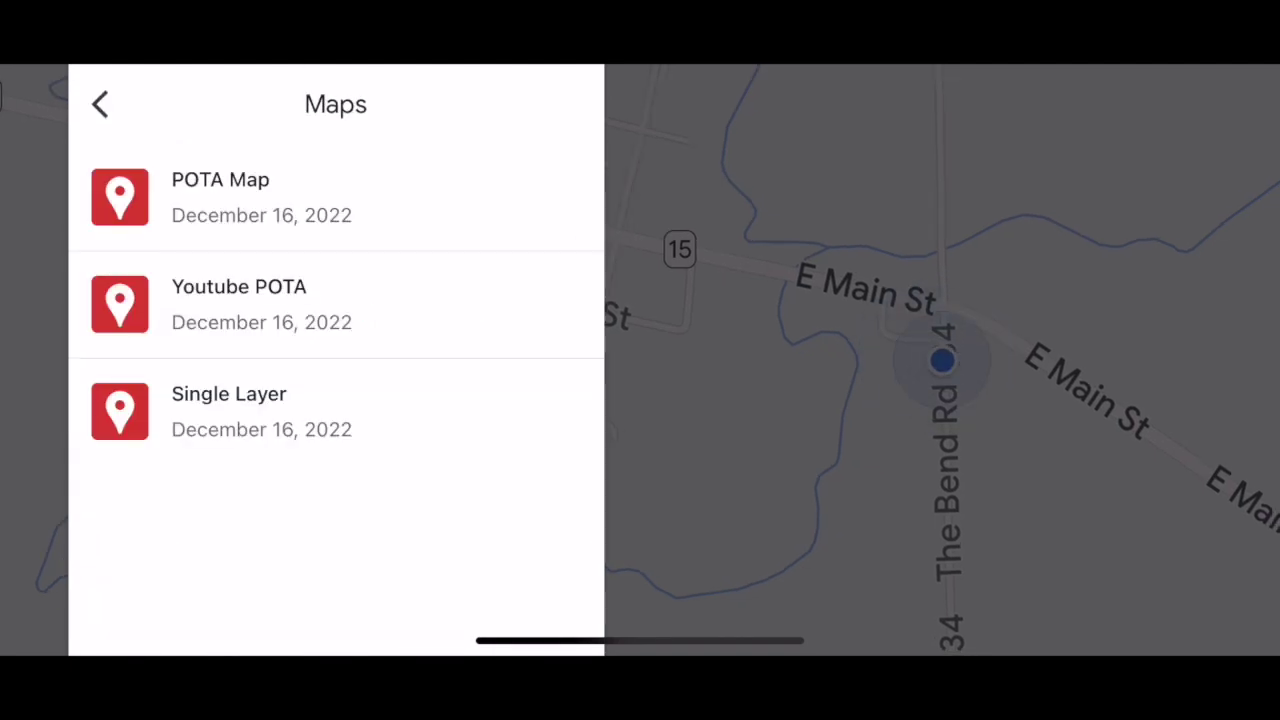
left_click(239, 303)
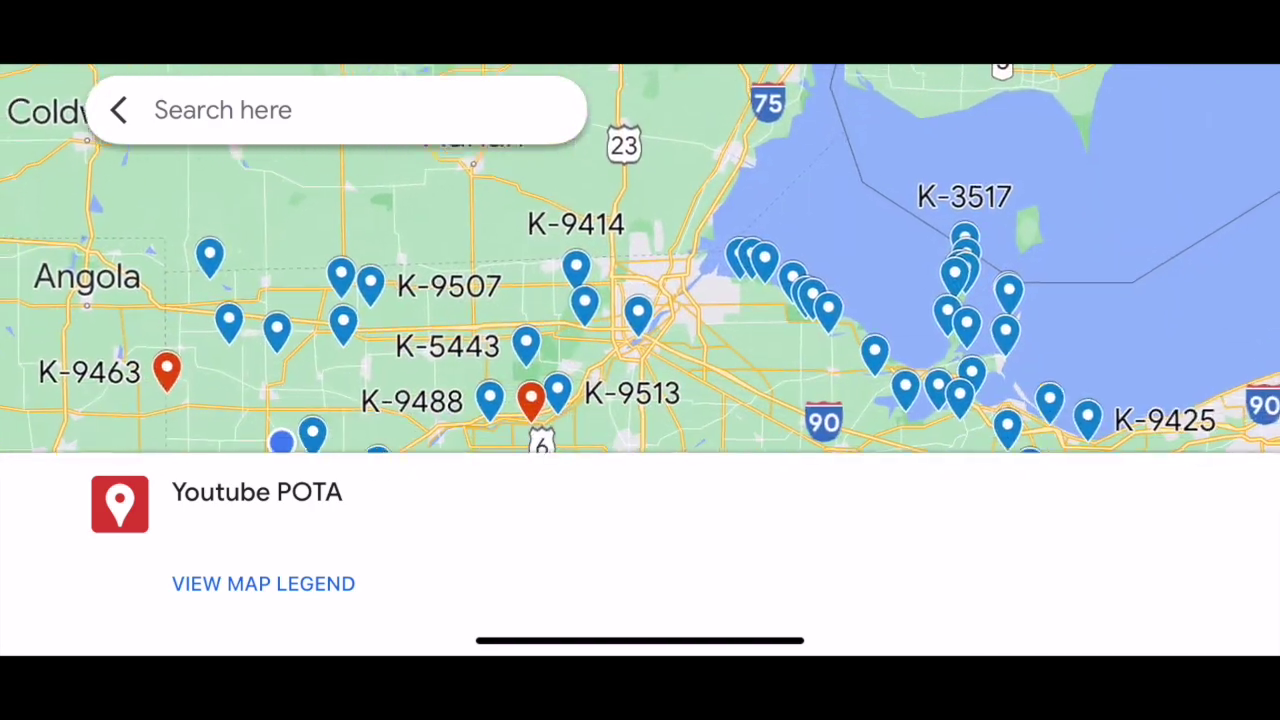
Start driving navigation from the K-9396 pin near Swanton, a 56-minute, 55-mile trip
left_click(620, 276)
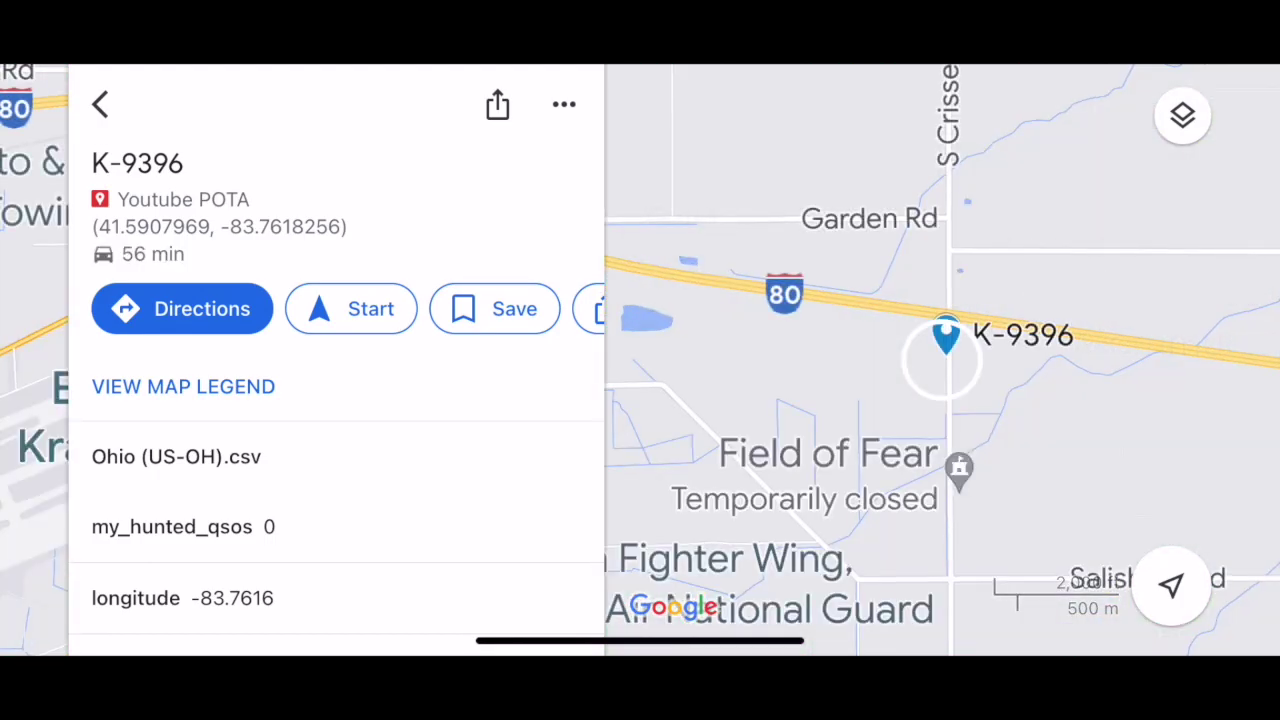
left_click(182, 308)
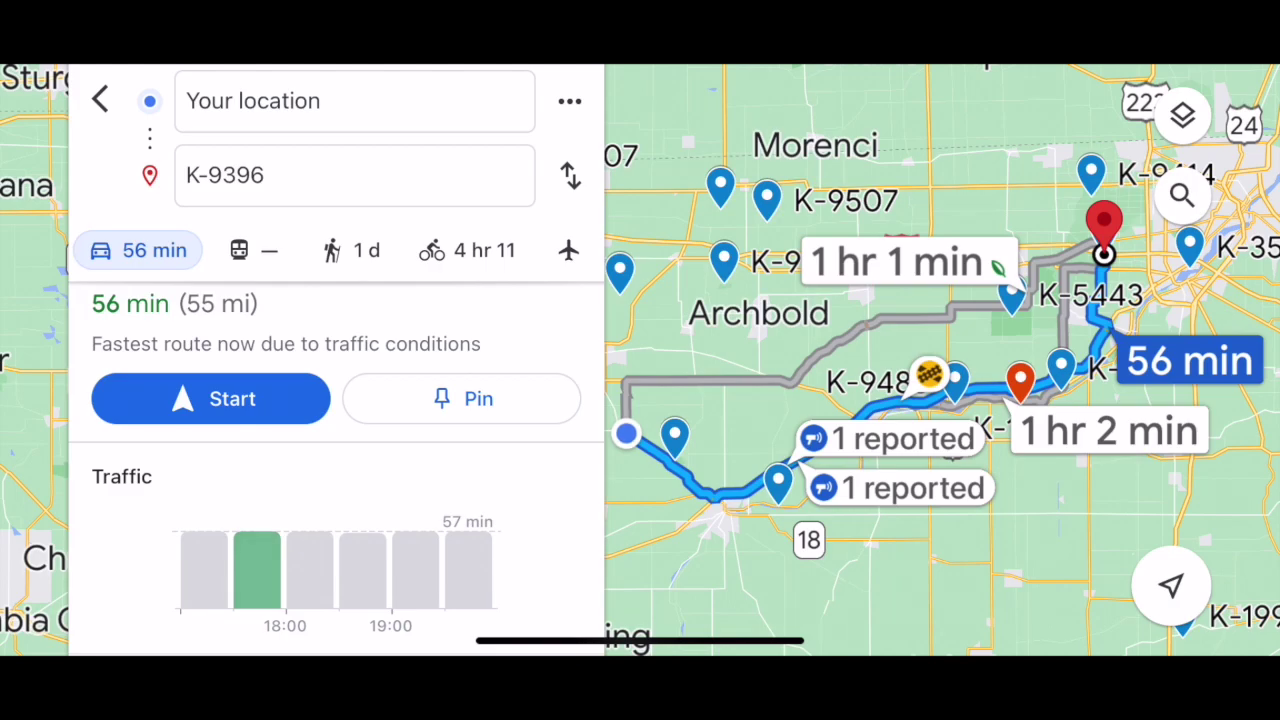
left_click(211, 398)
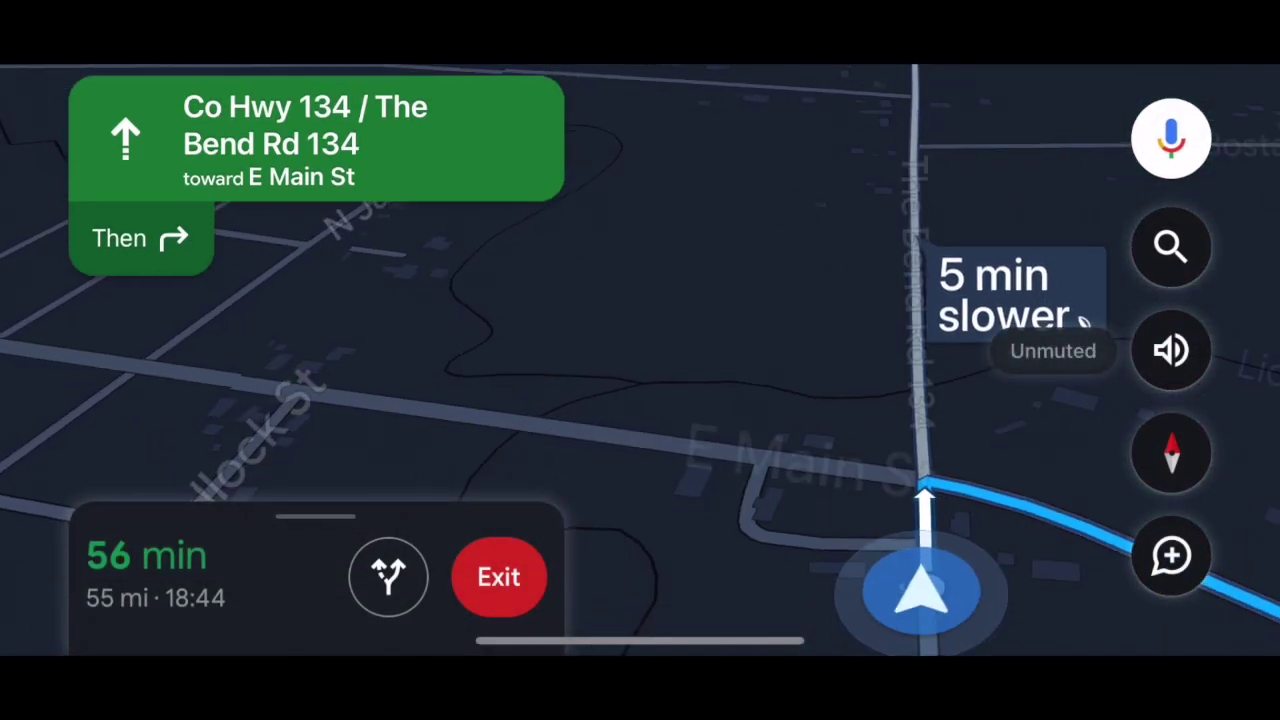